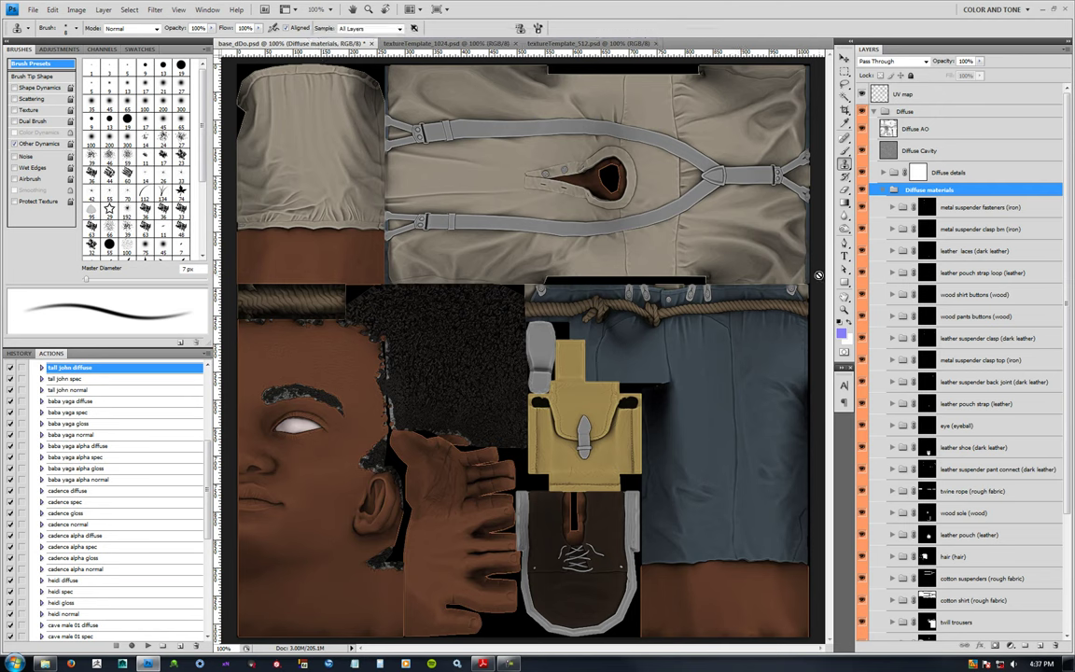
# Solo each material mask in turn (iron clasp, dark leather laces, wood buttons, leather clasp, pouch strap), then restore full colour.
pyautogui.keyDown('alt'); pyautogui.click(927, 229); pyautogui.keyUp('alt')
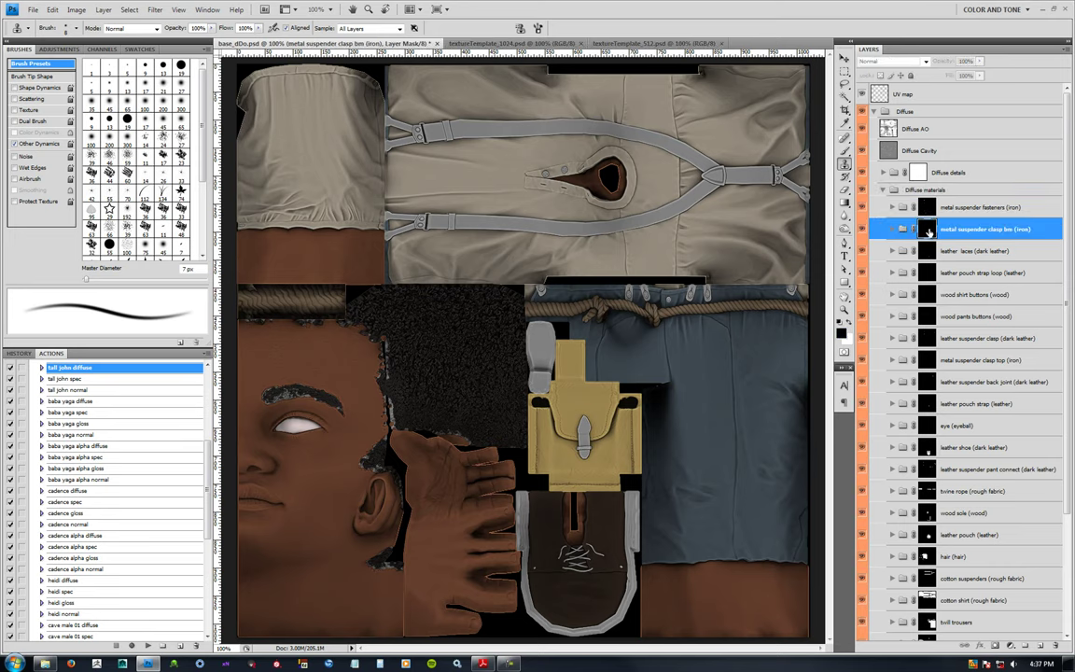
pyautogui.keyDown('alt'); pyautogui.click(926, 256); pyautogui.keyUp('alt')
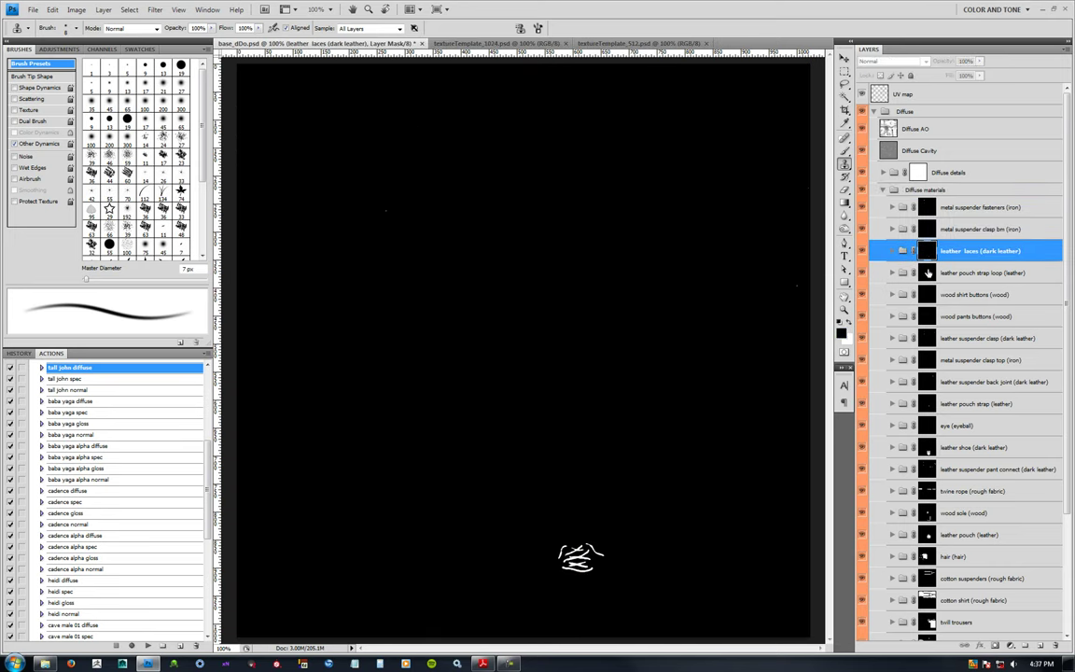
pyautogui.keyDown('alt'); pyautogui.click(928, 295); pyautogui.keyUp('alt')
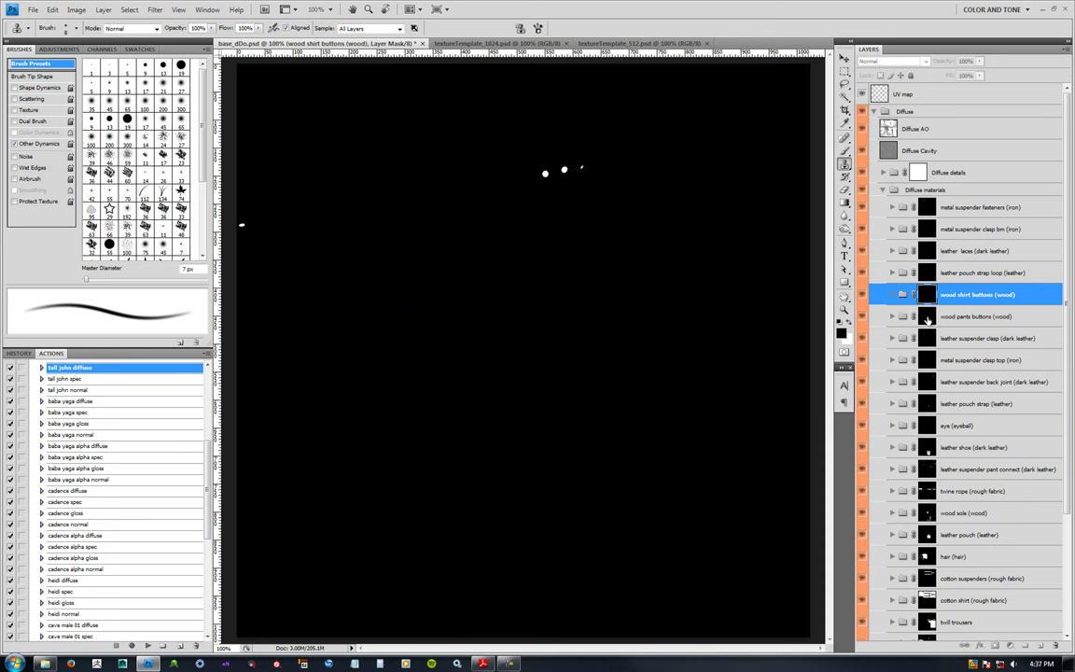
pyautogui.keyDown('alt'); pyautogui.click(927, 316); pyautogui.keyUp('alt')
pyautogui.keyDown('alt'); pyautogui.click(927, 337); pyautogui.keyUp('alt')
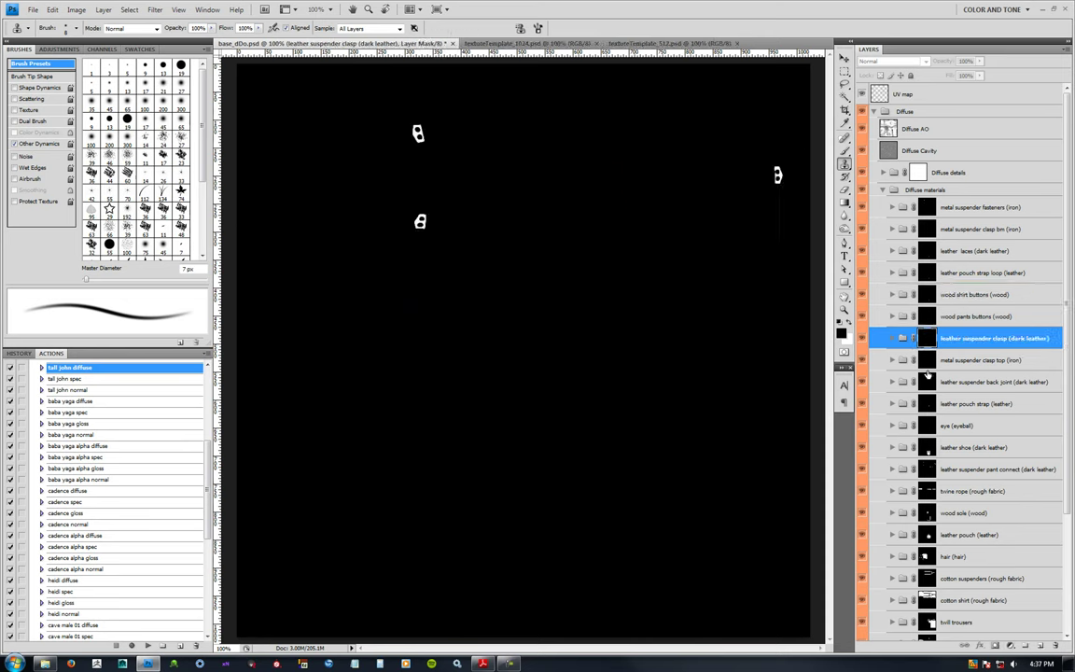
pyautogui.keyDown('alt'); pyautogui.click(927, 382); pyautogui.keyUp('alt')
pyautogui.keyDown('alt'); pyautogui.click(928, 404); pyautogui.keyUp('alt')
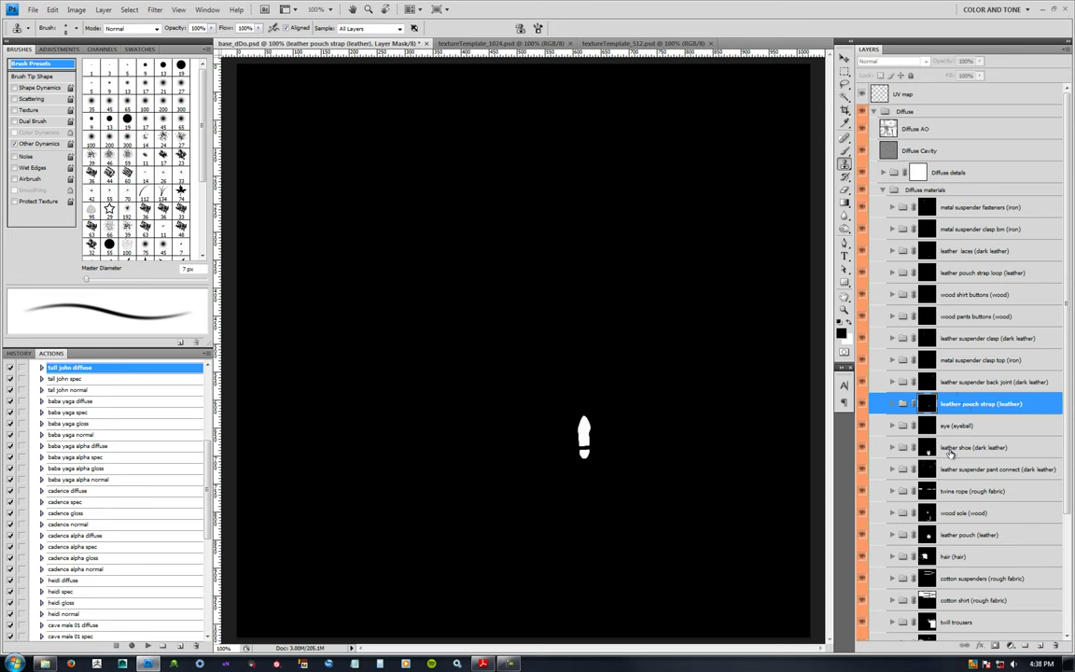
pyautogui.keyDown('alt'); pyautogui.click(927, 403); pyautogui.keyUp('alt')
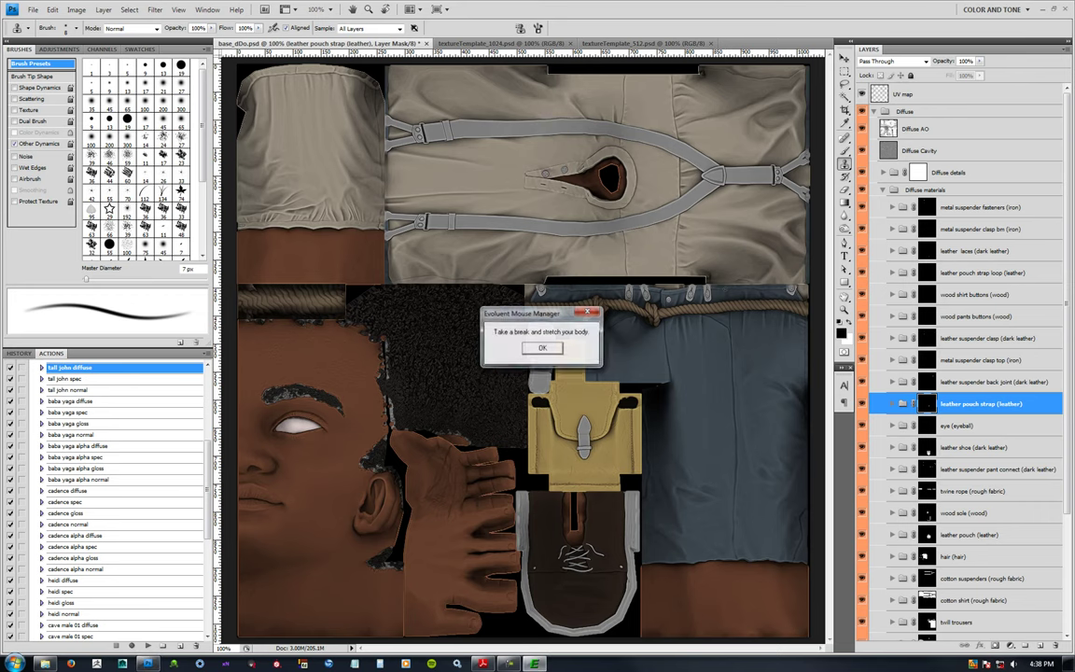
# Dismiss the break reminder and solo the hair, cotton shirt, skin and twill trouser masks, returning to full colour.
pyautogui.click(542, 348)
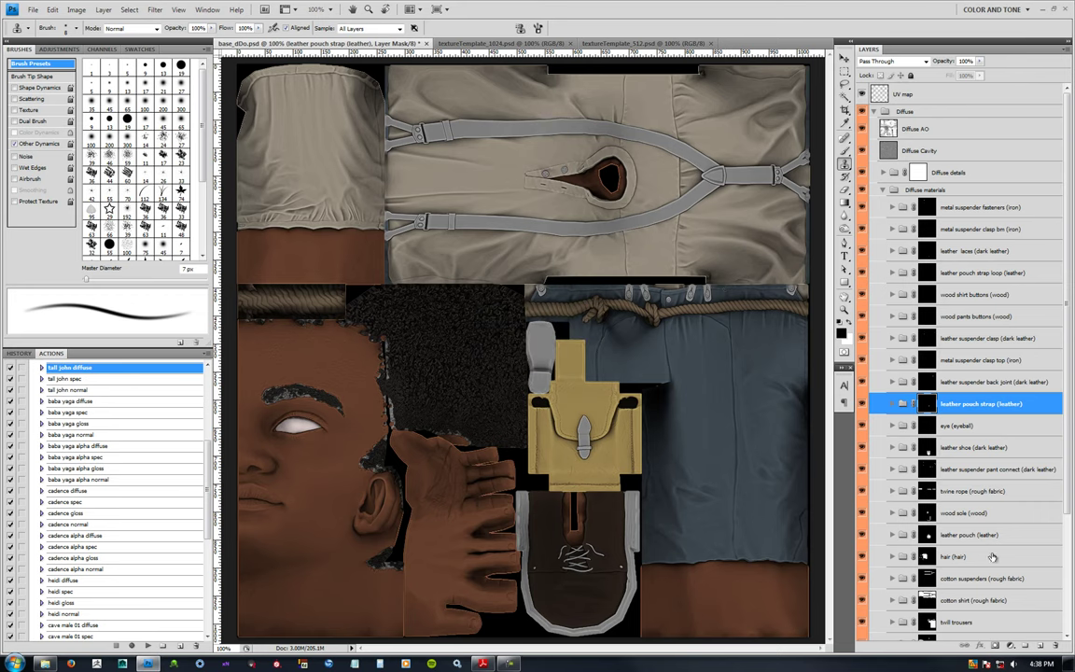
pyautogui.keyDown('alt'); pyautogui.click(926, 557); pyautogui.keyUp('alt')
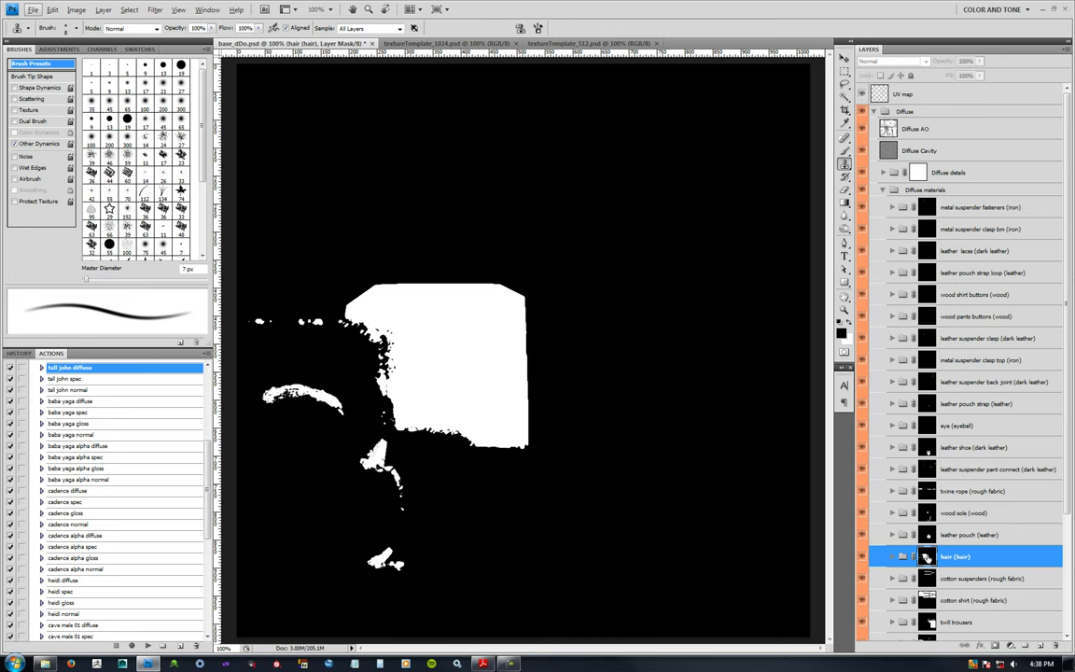
pyautogui.keyDown('alt'); pyautogui.click(924, 555); pyautogui.keyUp('alt')
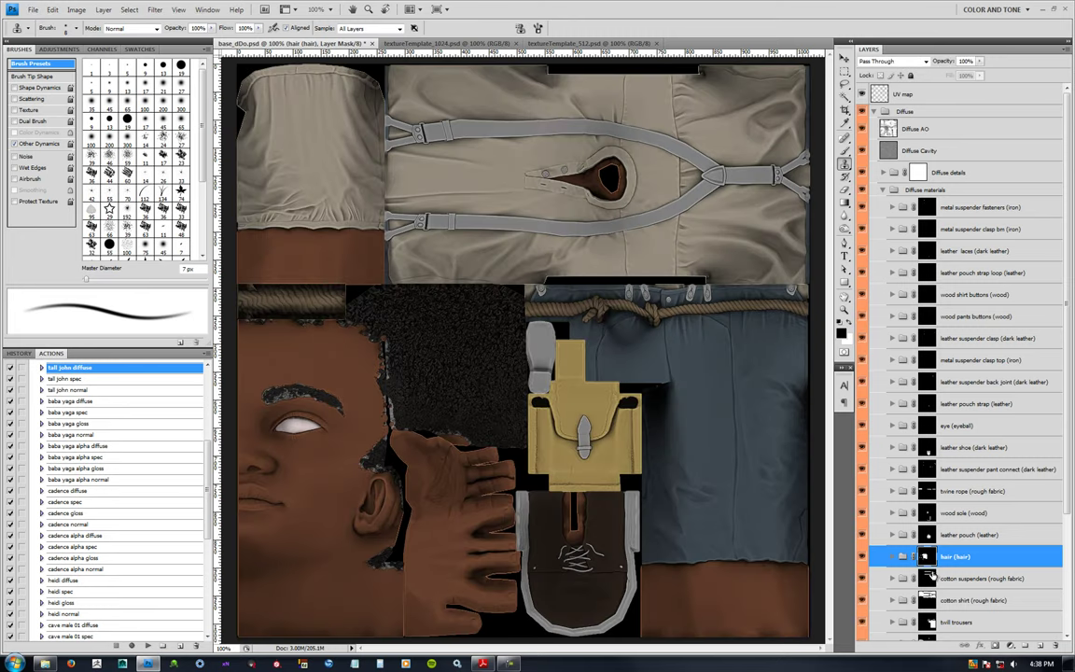
pyautogui.scroll(-1, 1068, 504)
pyautogui.scroll(-4, 1068, 504)
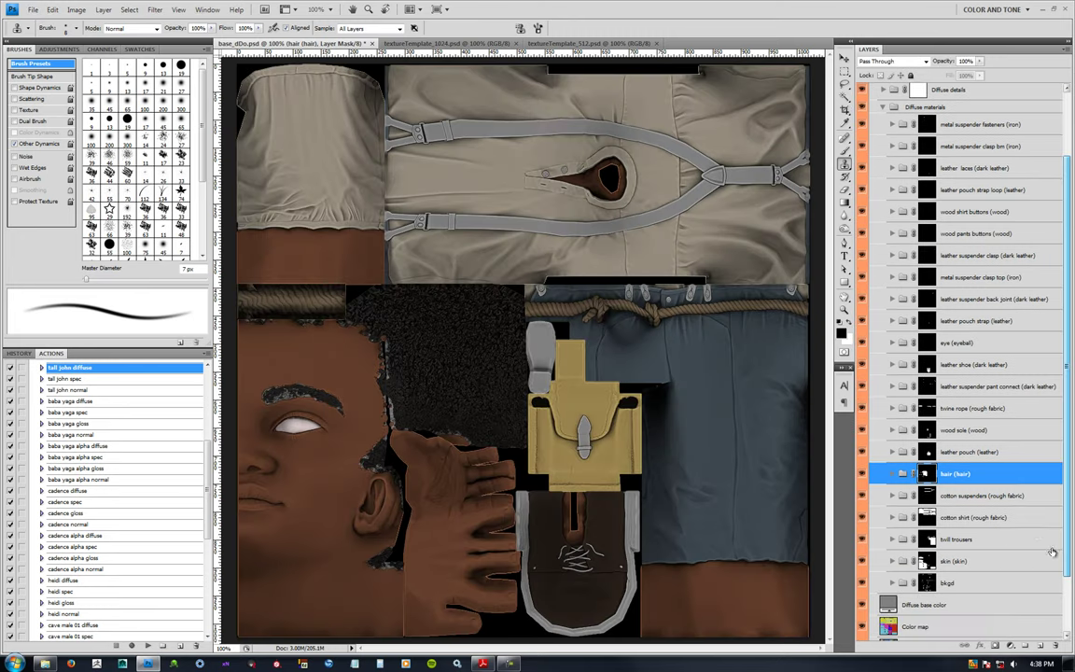
pyautogui.keyDown('alt'); pyautogui.click(923, 516); pyautogui.keyUp('alt')
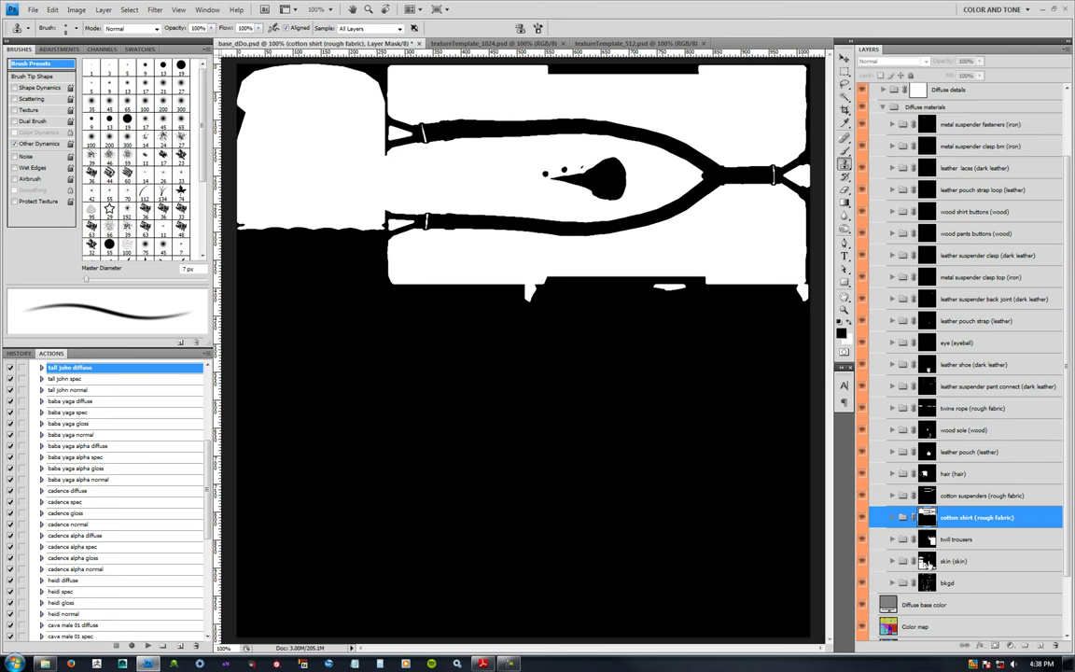
pyautogui.keyDown('alt'); pyautogui.click(924, 561); pyautogui.keyUp('alt')
pyautogui.keyDown('alt'); pyautogui.click(926, 539); pyautogui.keyUp('alt')
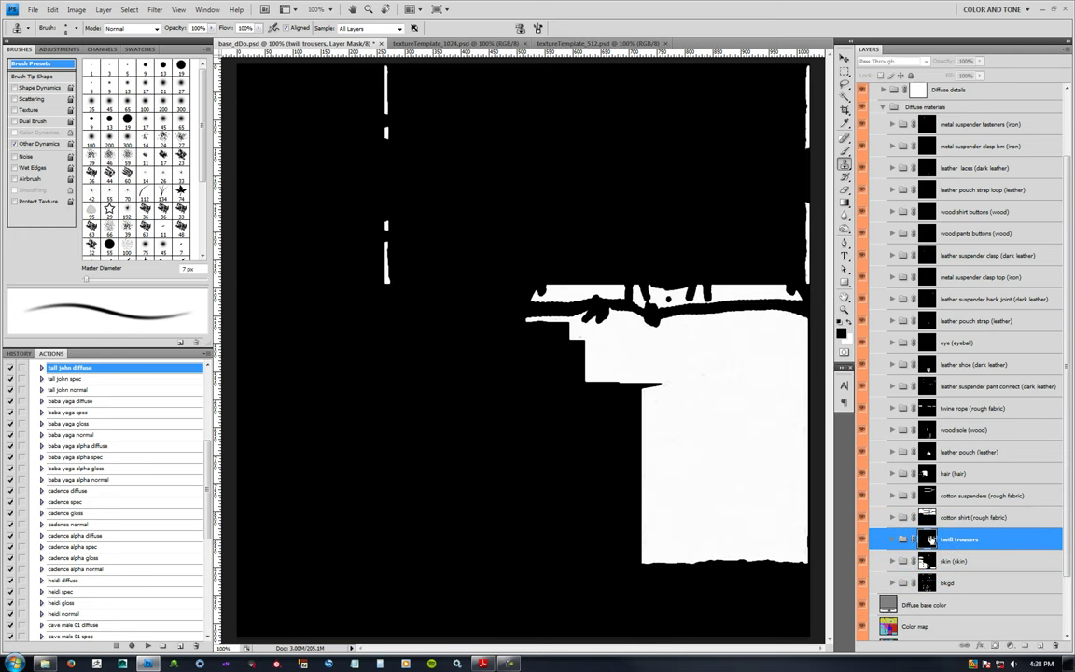
pyautogui.keyDown('alt'); pyautogui.click(923, 541); pyautogui.keyUp('alt')
pyautogui.scroll(3, 1068, 270)
pyautogui.scroll(1, 1068, 270)
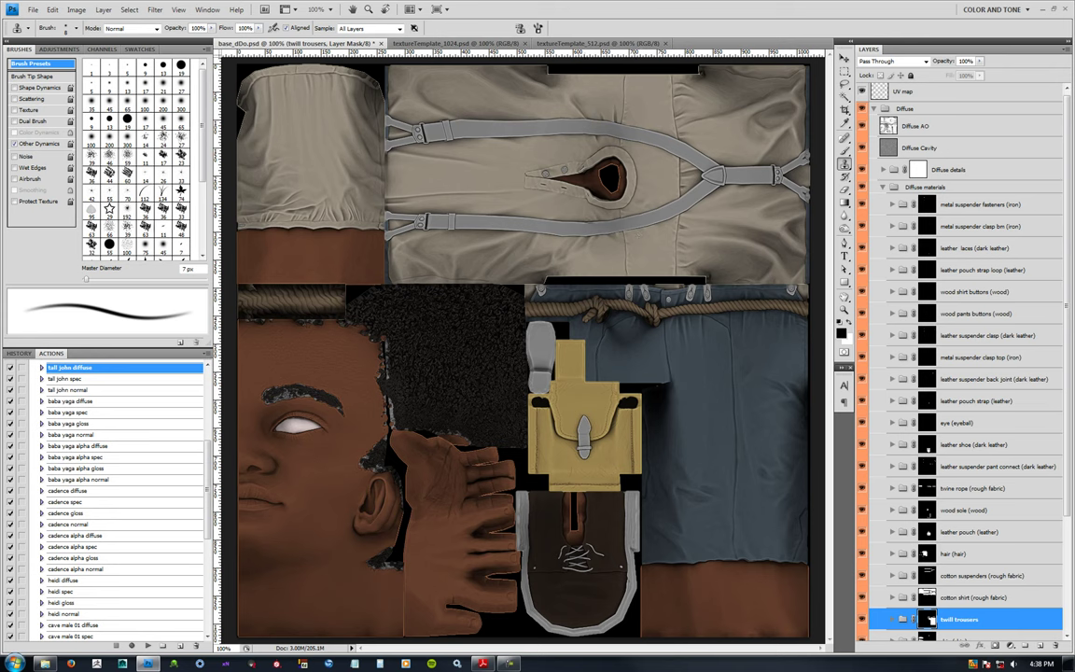
# Switch to textureTemplate_1024 and select its masks, spec power, spec, diffuse and spec fake groups.
pyautogui.click(478, 46)
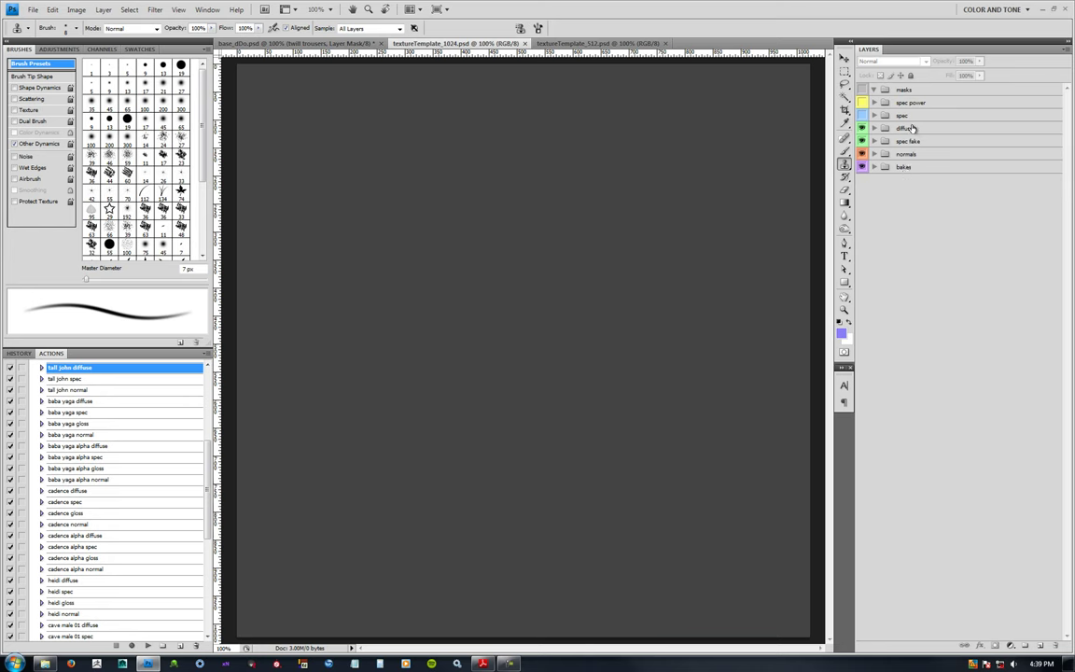
pyautogui.click(898, 90)
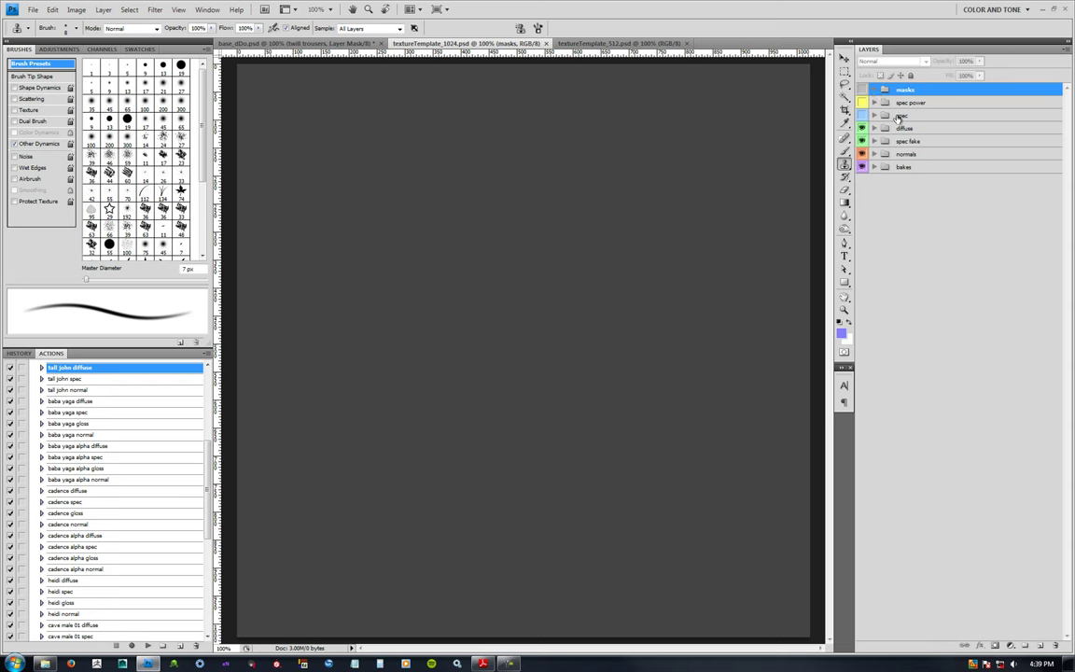
pyautogui.click(912, 104)
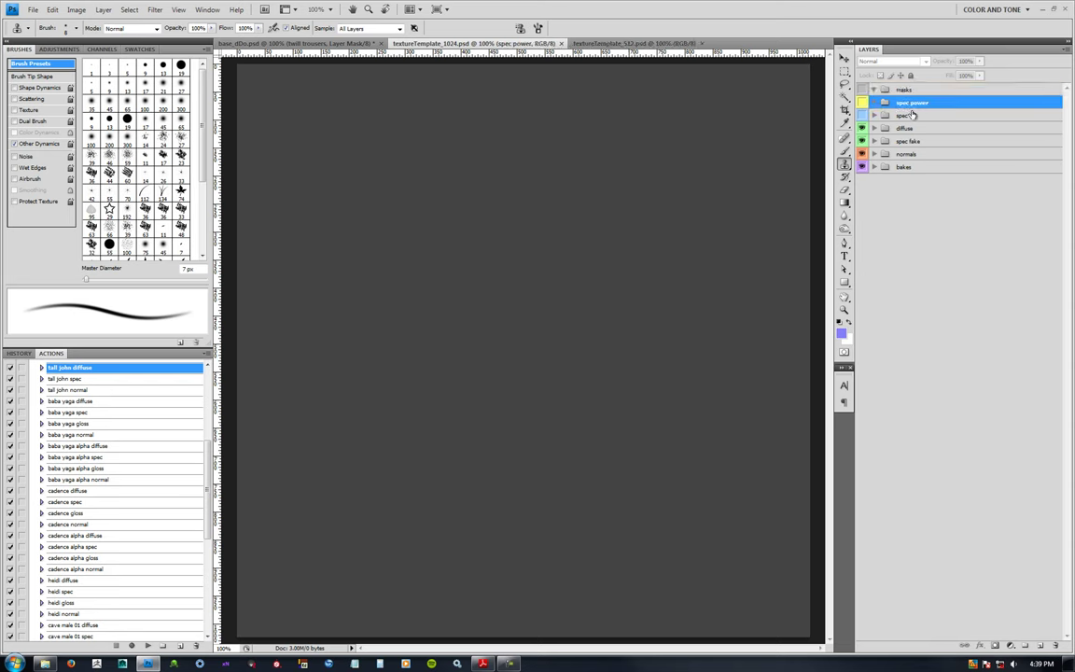
pyautogui.click(905, 115)
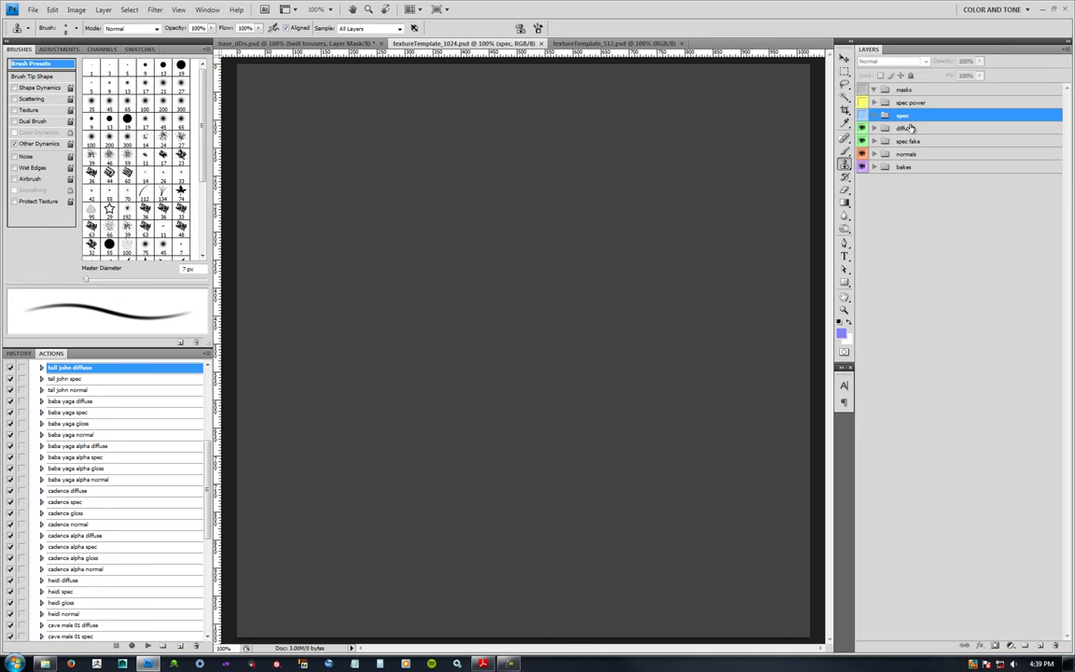
pyautogui.click(907, 128)
pyautogui.click(913, 141)
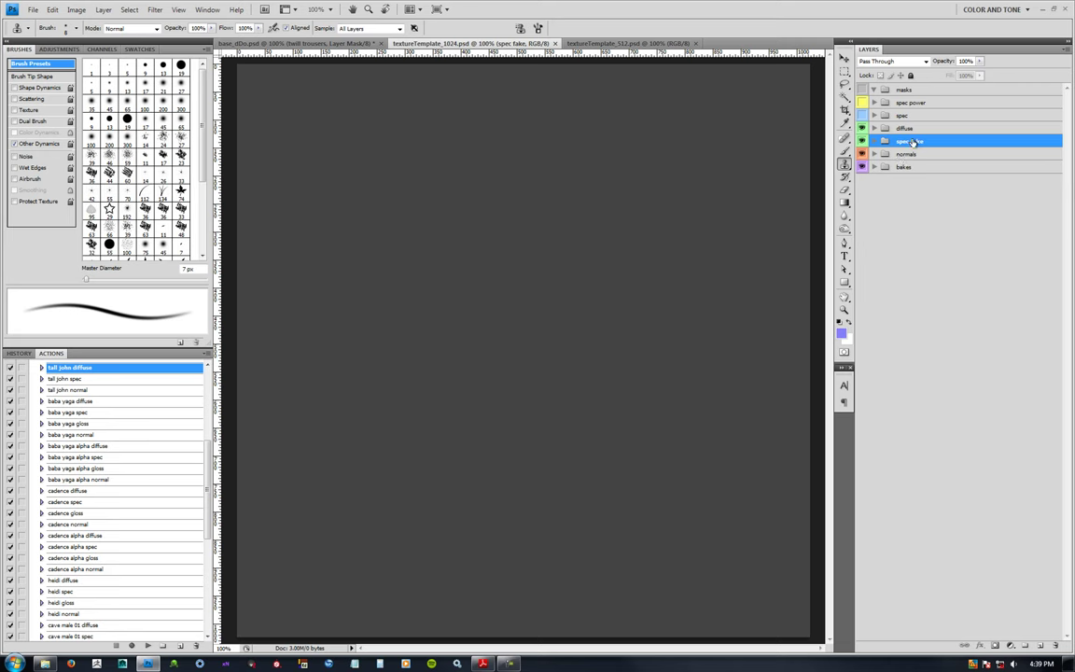
# Select the normals and bakes groups, expand bakes to pick the colorID folder, then collapse bakes.
pyautogui.click(911, 155)
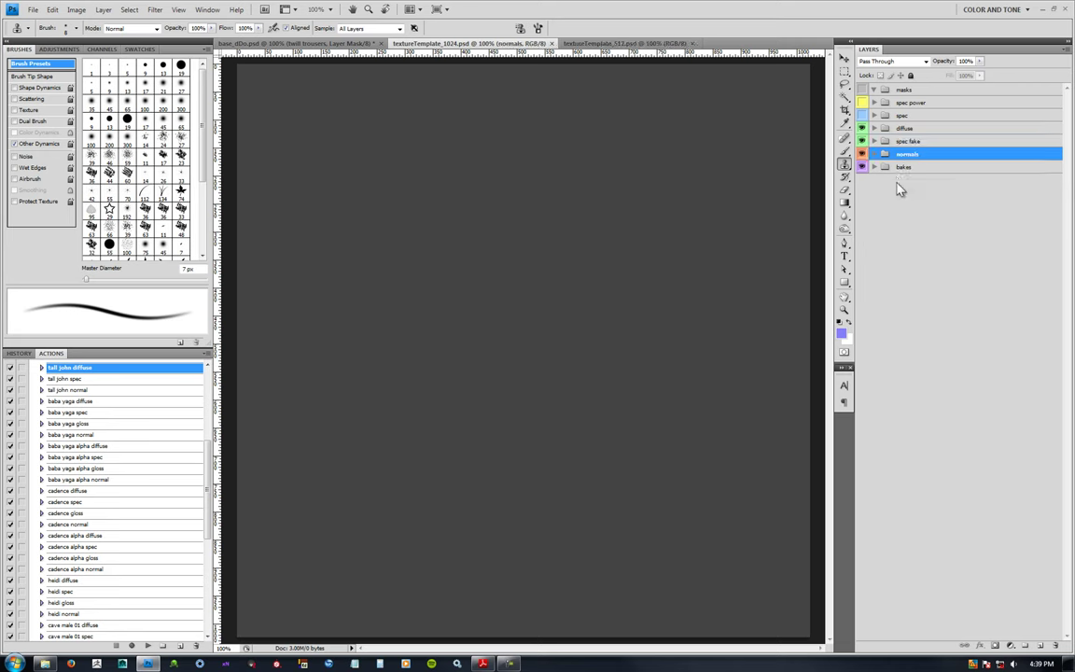
pyautogui.click(900, 167)
pyautogui.click(875, 168)
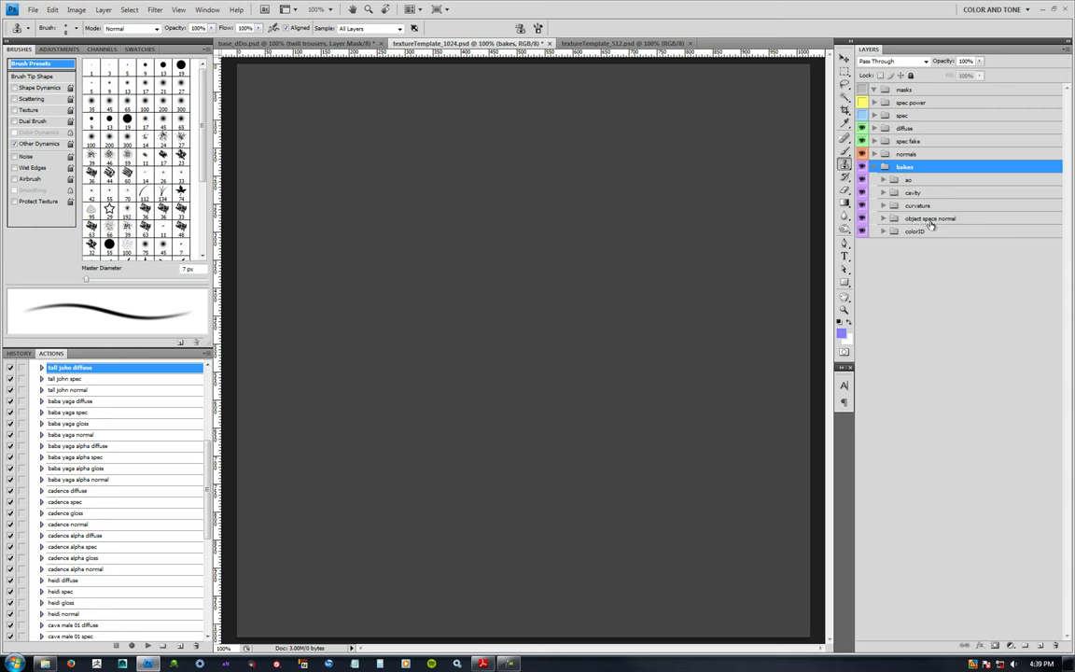
pyautogui.click(891, 233)
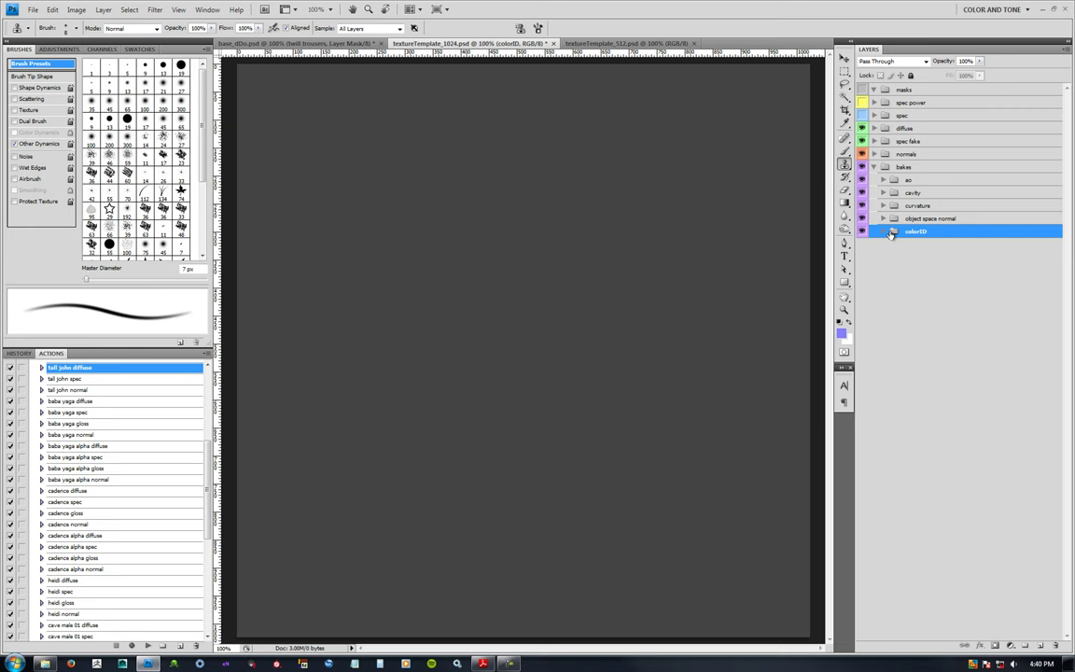
pyautogui.click(874, 167)
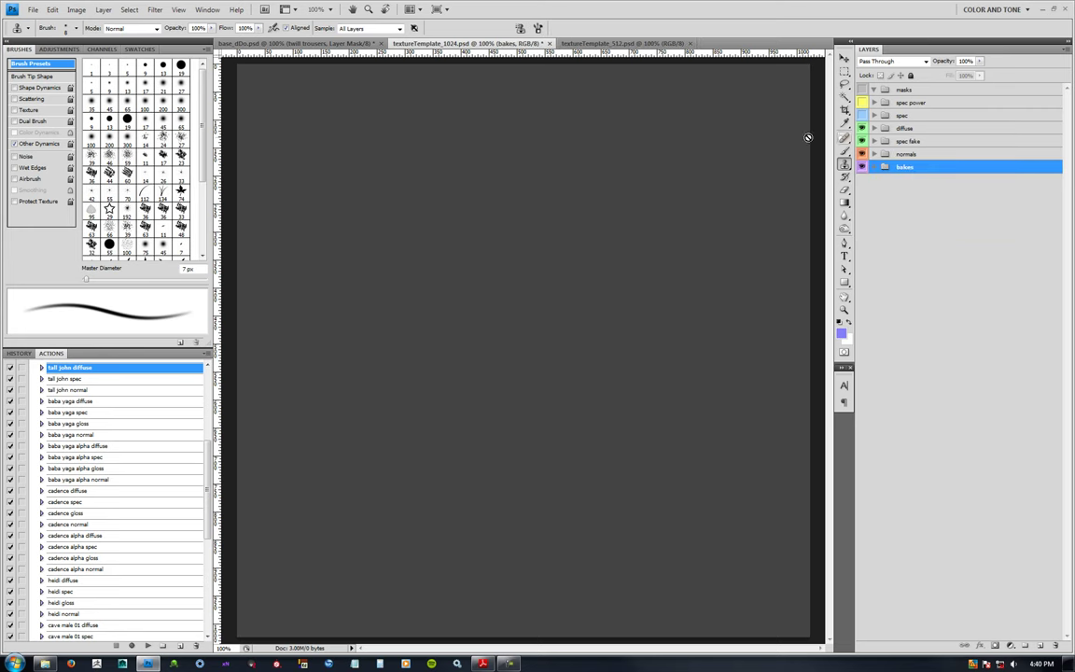
# Target the diffuse > color folder, then in base_dDo select the material layers from iron fasteners down to skin.
pyautogui.click(901, 128)
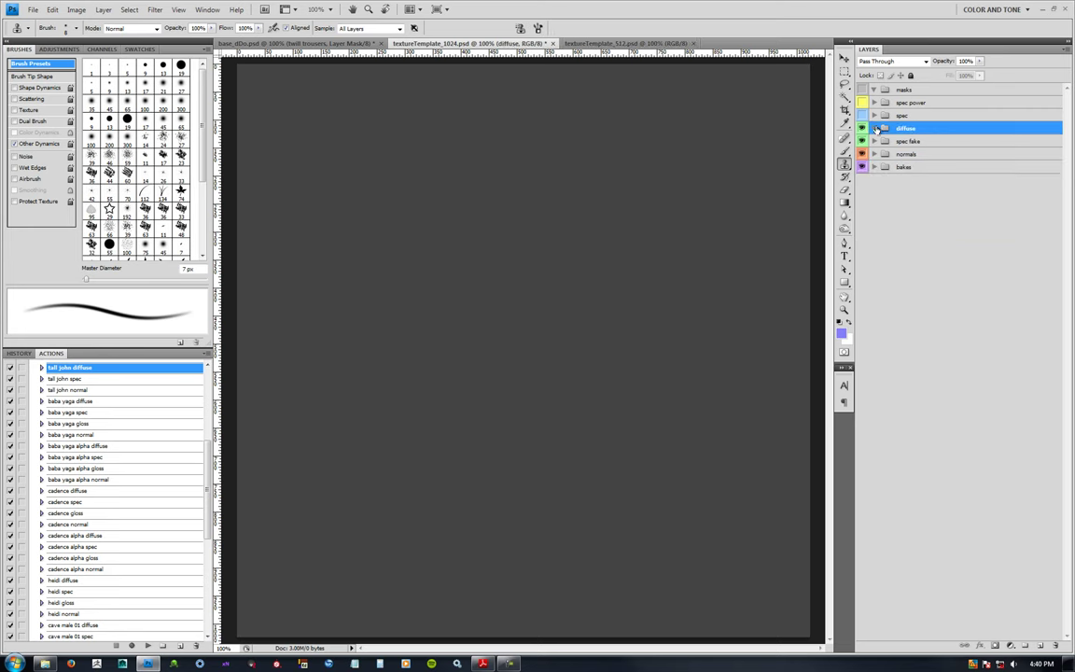
pyautogui.click(874, 128)
pyautogui.click(905, 154)
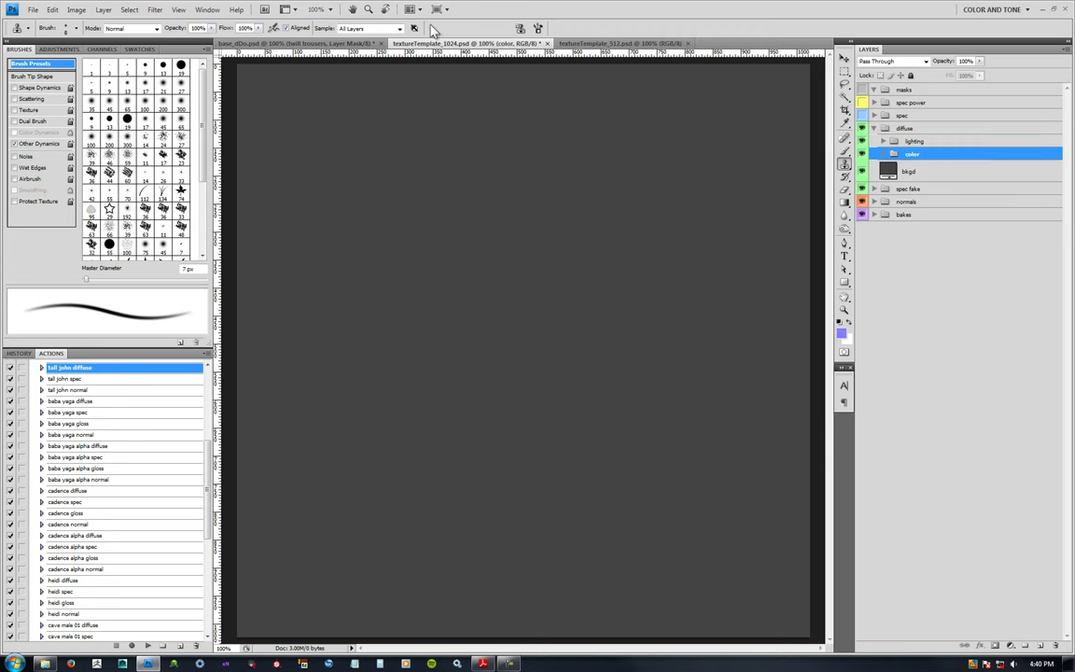
pyautogui.click(353, 44)
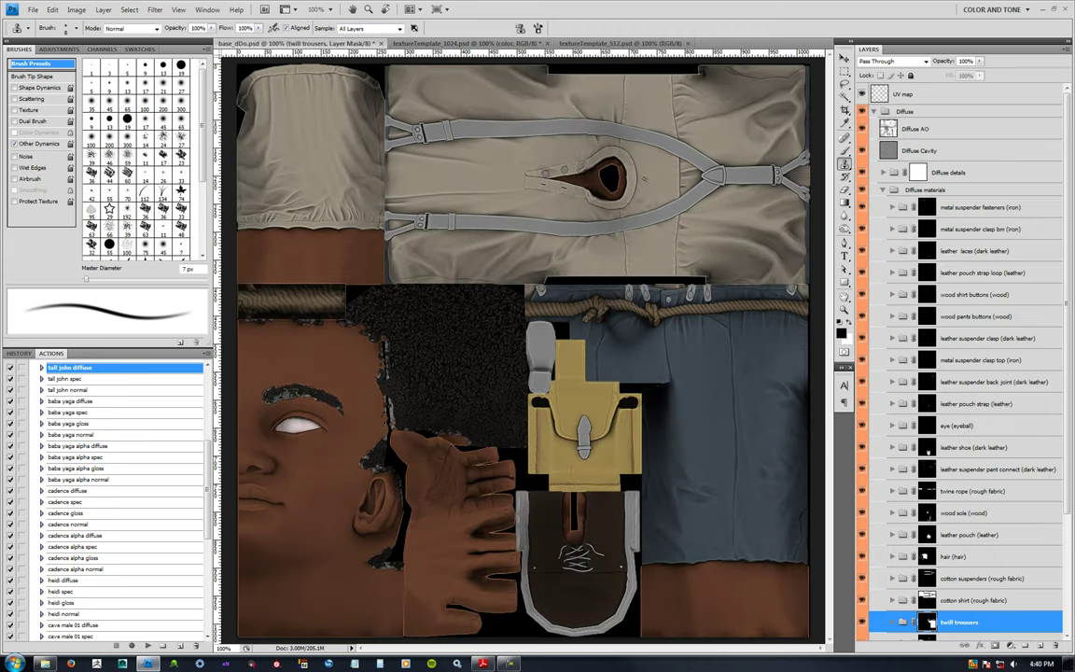
pyautogui.click(960, 207)
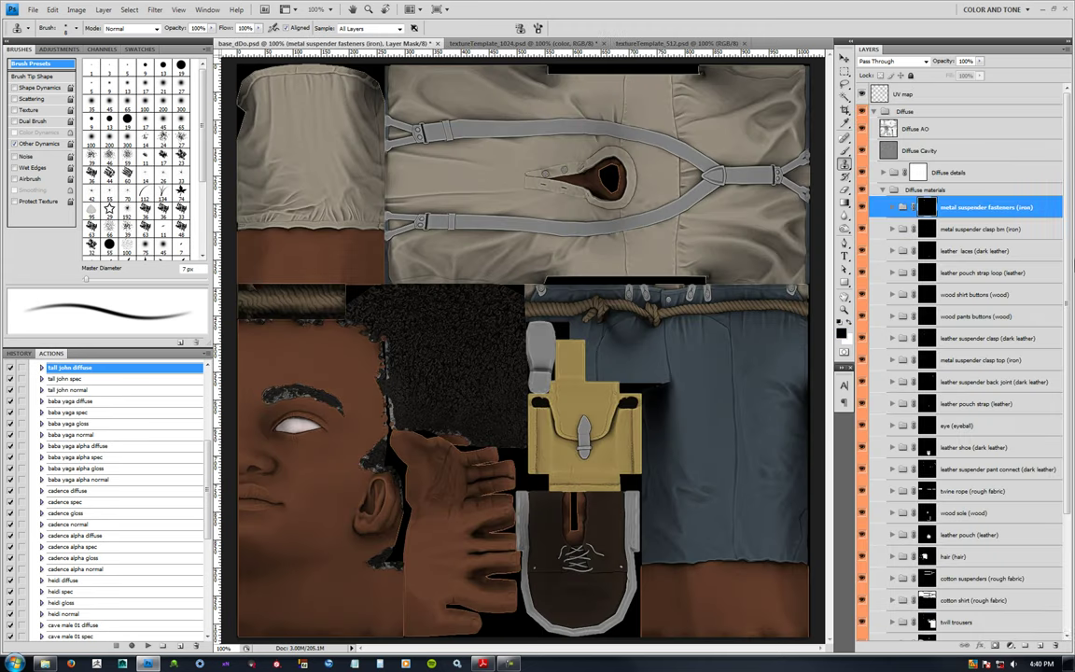
pyautogui.moveTo(1068, 244); pyautogui.dragTo(1069, 393)
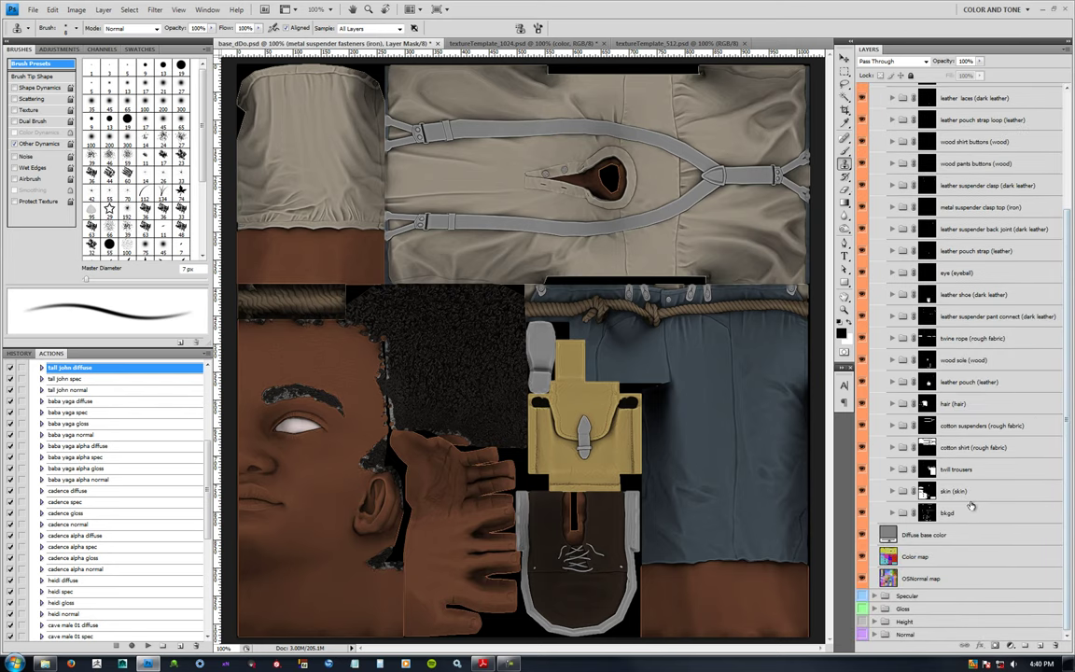
pyautogui.keyDown('shift'); pyautogui.click(926, 490); pyautogui.keyUp('shift')
pyautogui.moveTo(1063, 305); pyautogui.dragTo(1065, 252)
pyautogui.press('v')
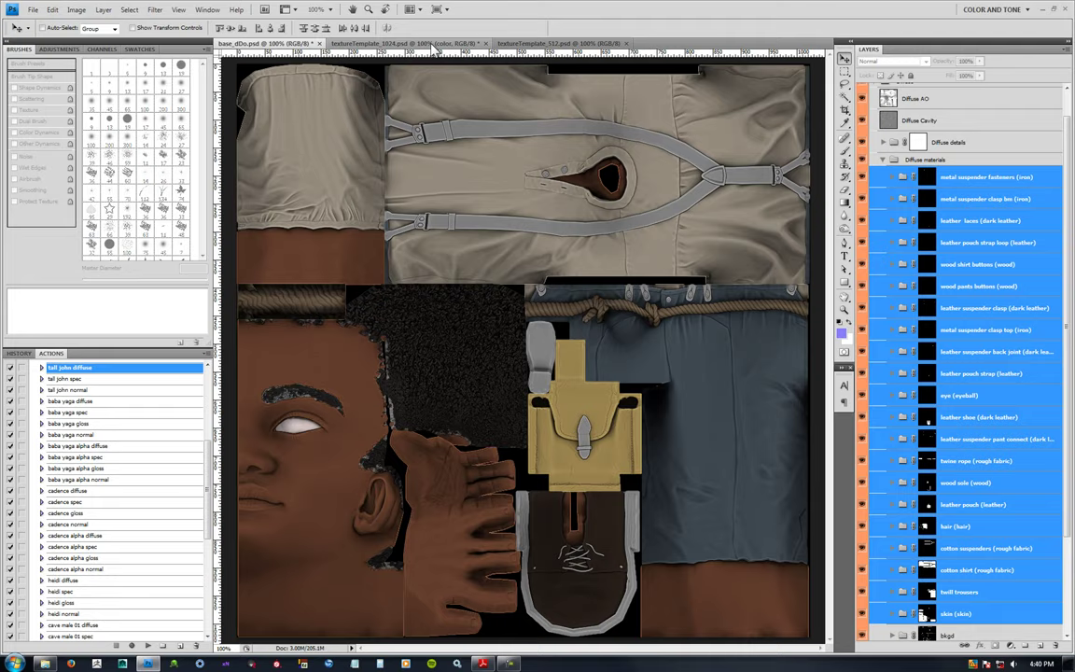
# Bring the selected layers into the 1024 template and check them inside the expanded color group.
pyautogui.click(389, 44)
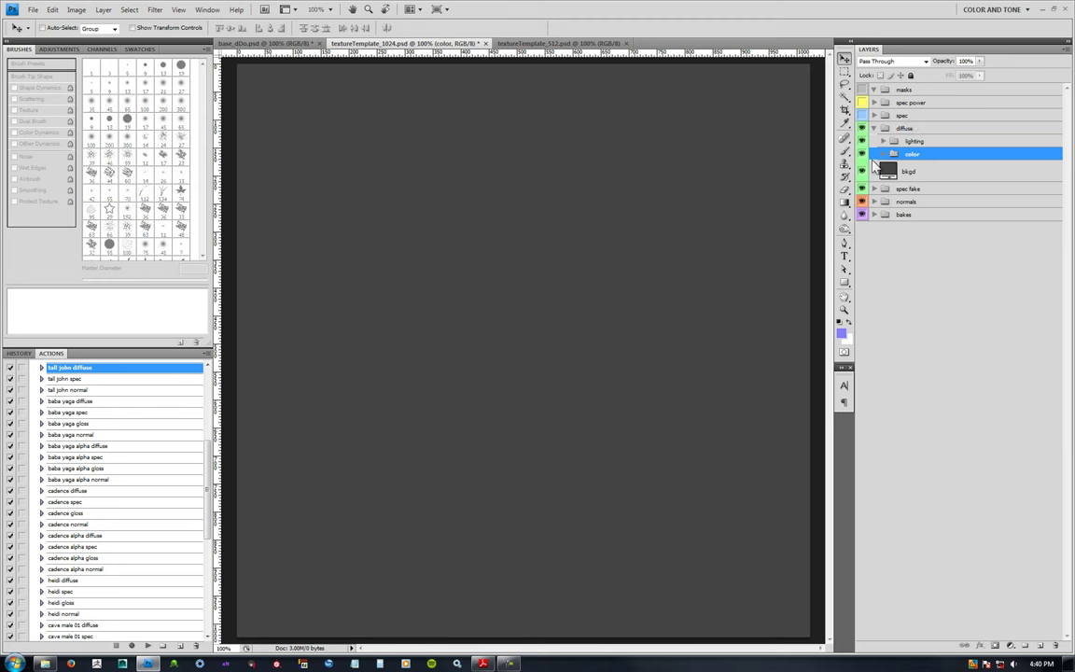
pyautogui.click(270, 44)
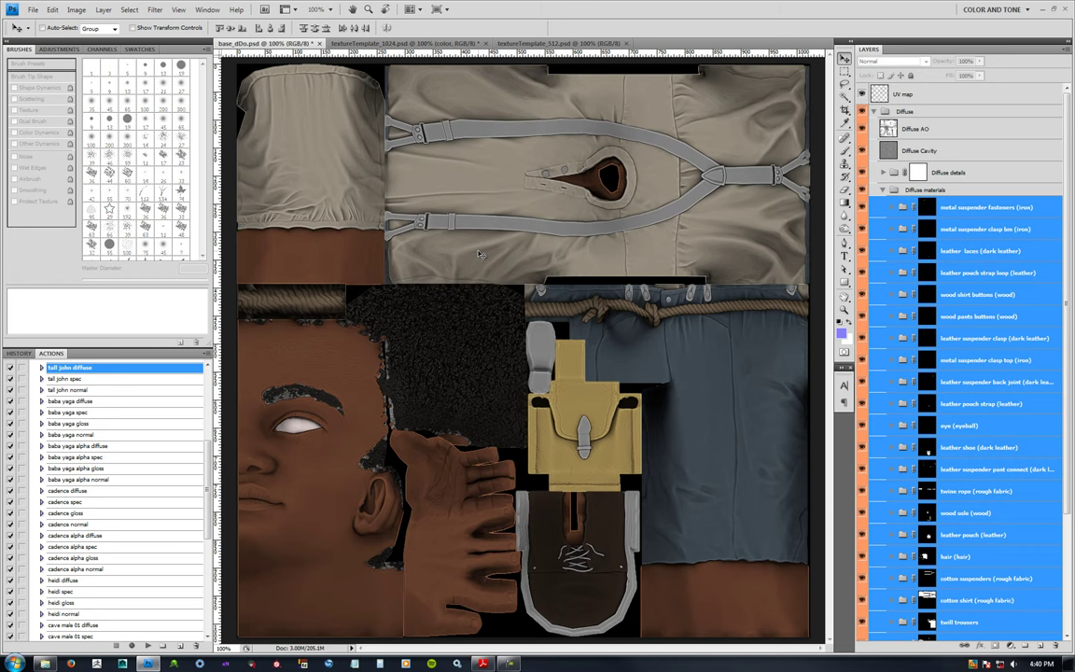
pyautogui.click(425, 44)
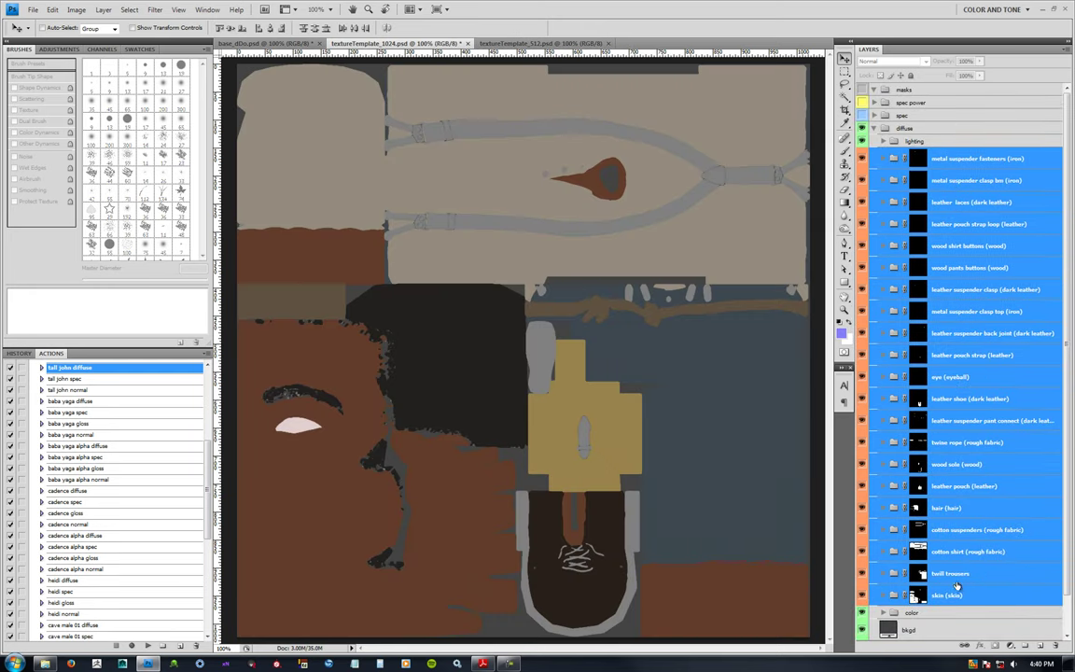
pyautogui.click(937, 612)
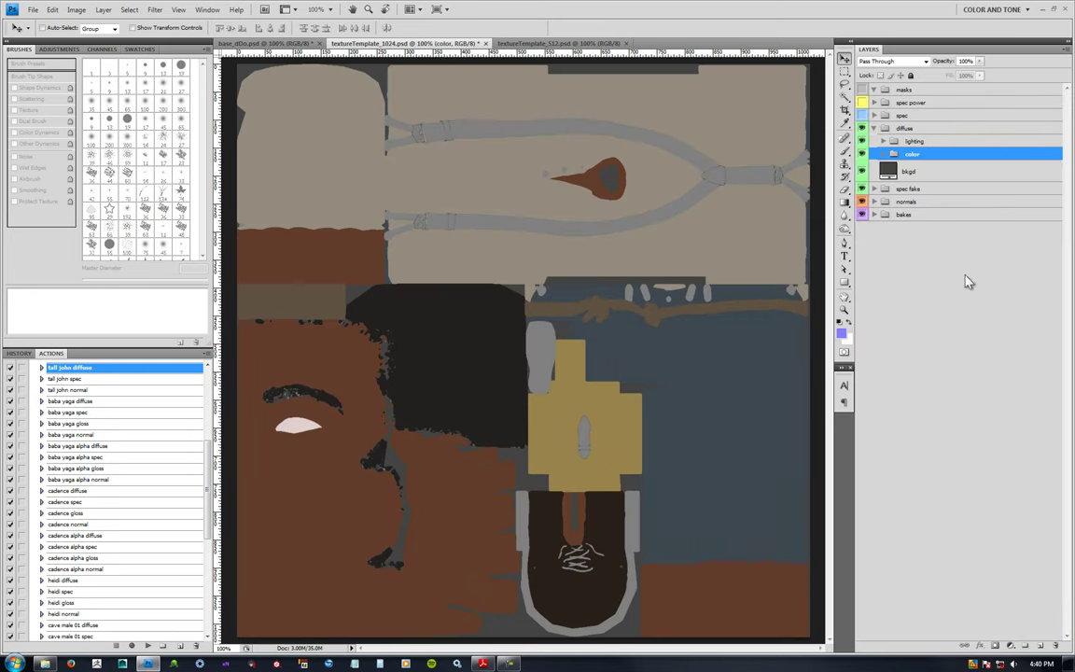
pyautogui.click(883, 153)
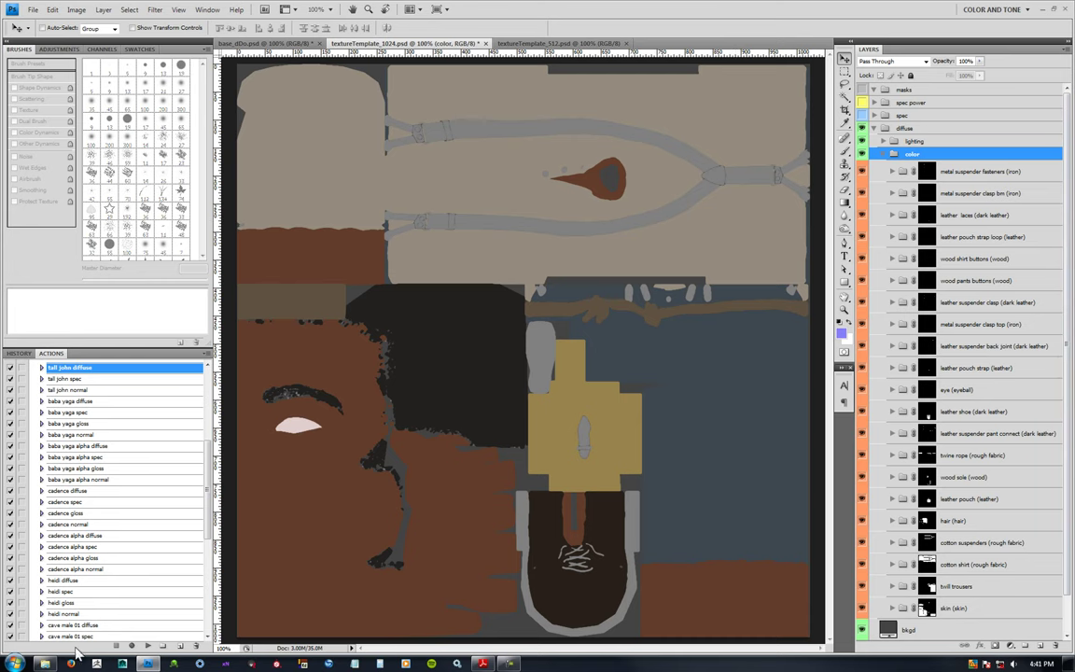
pyautogui.moveTo(550, 152); pyautogui.dragTo(560, 140)
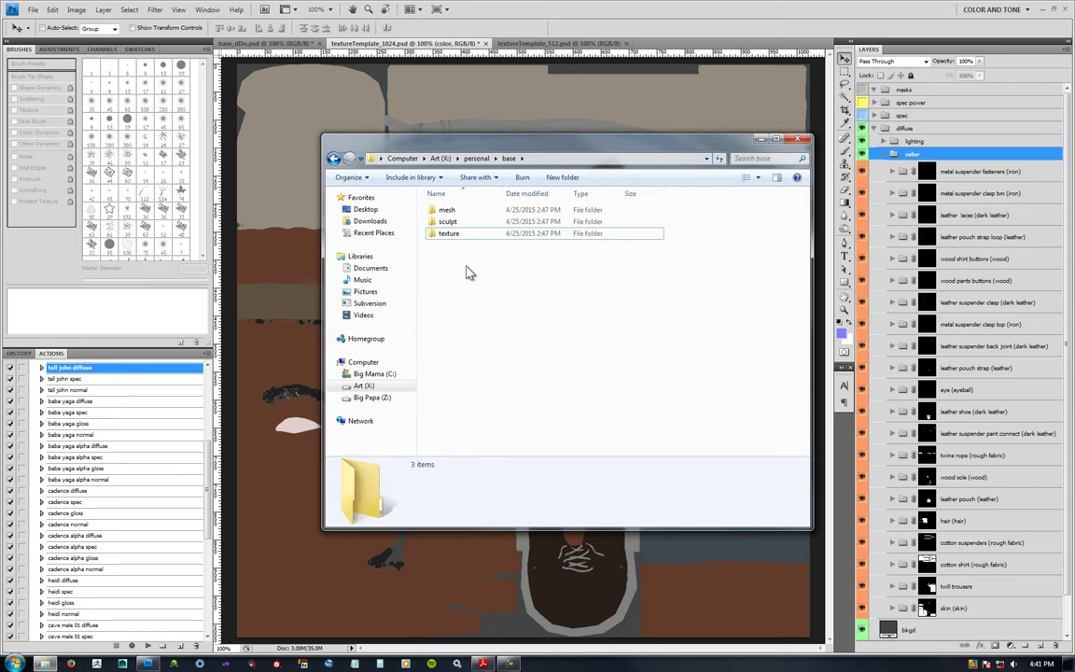
# Open the texture folder listing textureTemplate_512.psd and textureTemplate_1024.psd, then return to Photoshop's 1024 template.
pyautogui.doubleClick(457, 235)
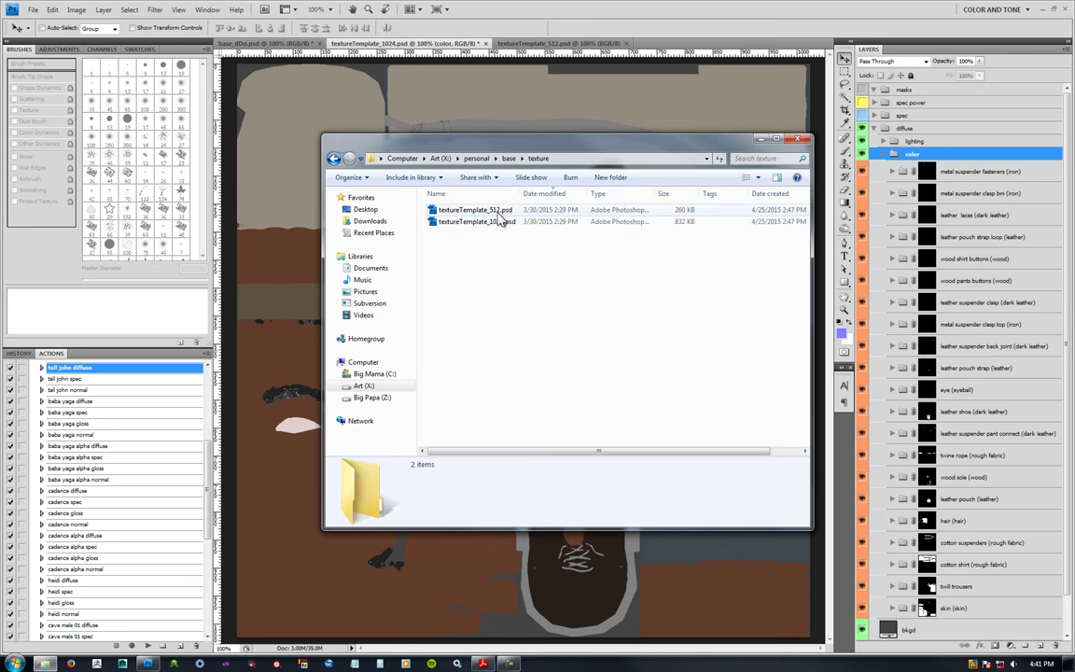
pyautogui.click(396, 45)
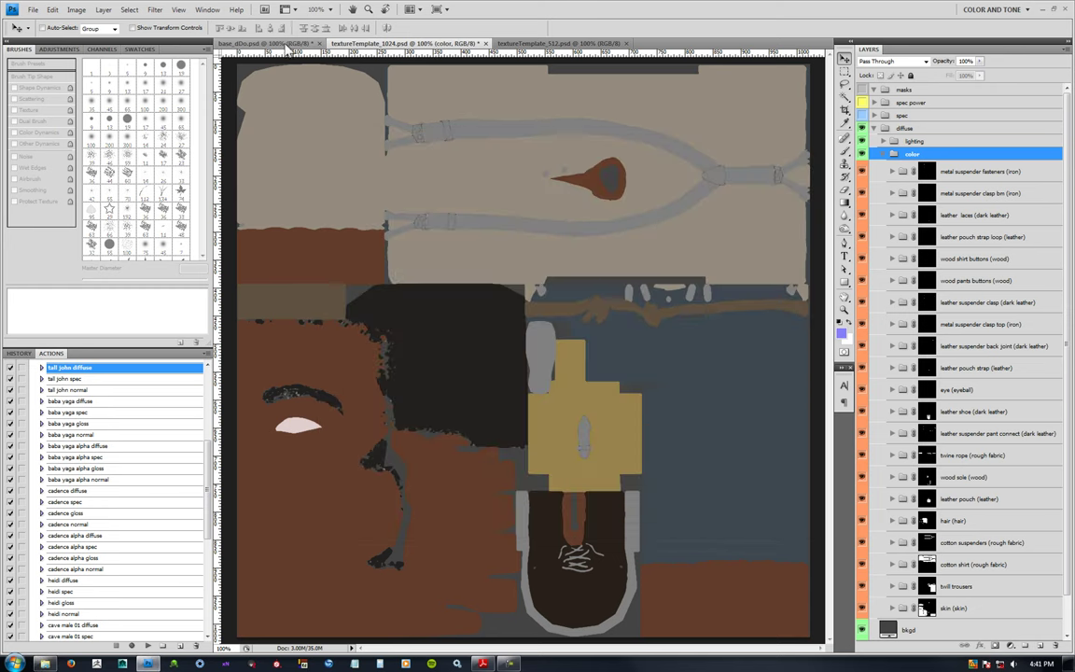
# Collapse diffuse, clear the layer selection and expand bakes with every subgroup open.
pyautogui.click(875, 131)
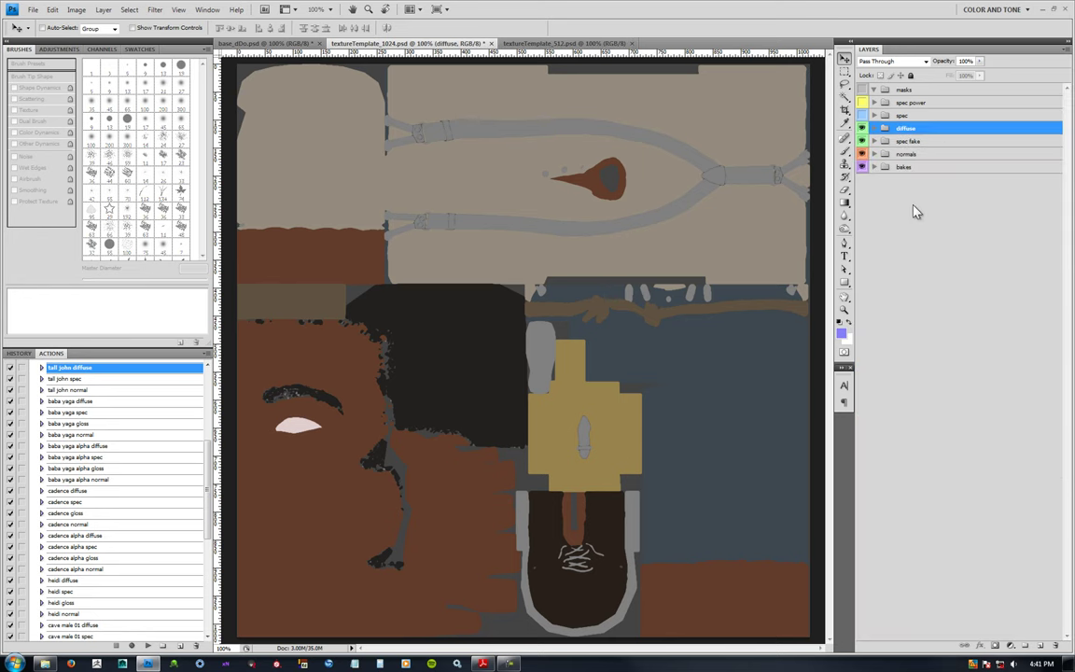
pyautogui.click(910, 233)
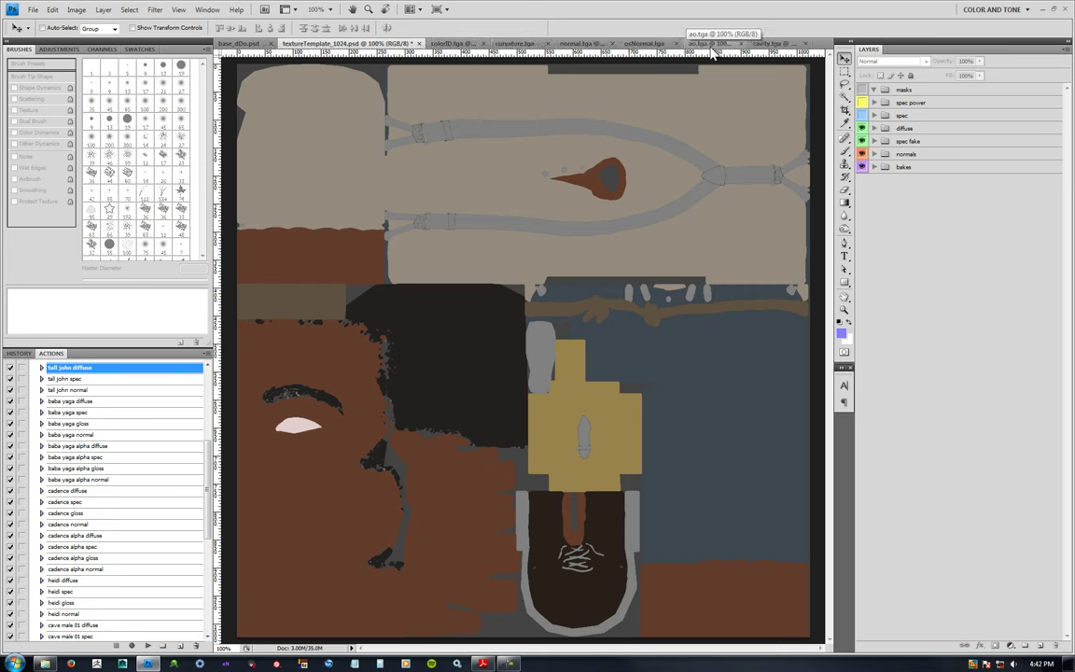
pyautogui.click(890, 167)
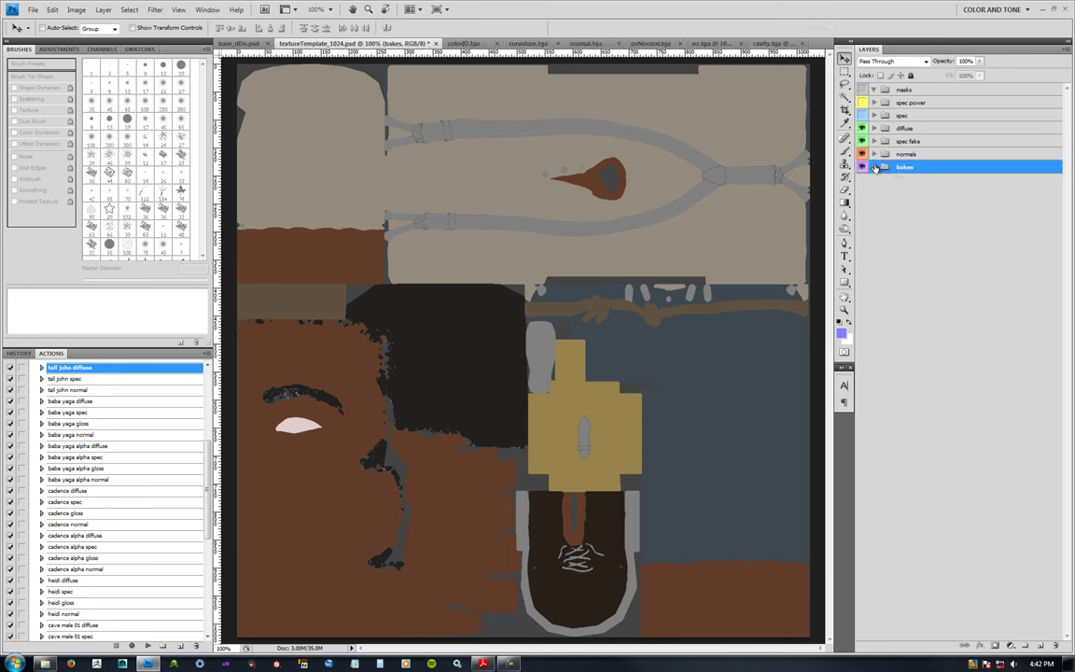
pyautogui.click(874, 167)
pyautogui.click(878, 169)
pyautogui.keyDown('alt'); pyautogui.click(877, 169); pyautogui.keyUp('alt')
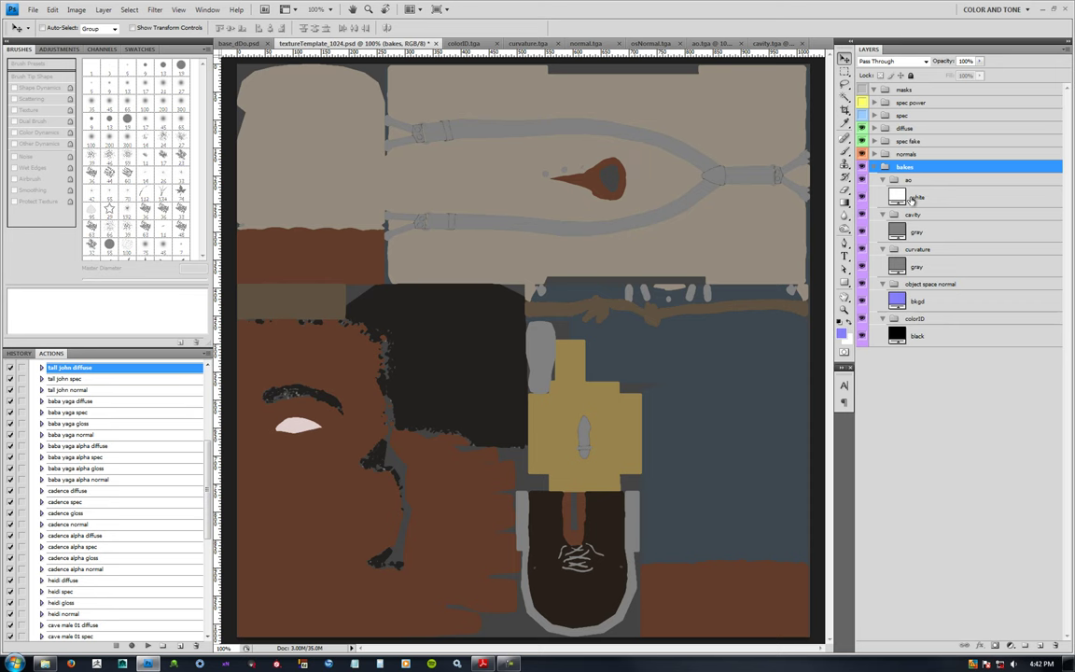
# Bring normal.tga in as Layer 1 inside the normals group, hide diffuse, and collapse normals.
pyautogui.click(571, 44)
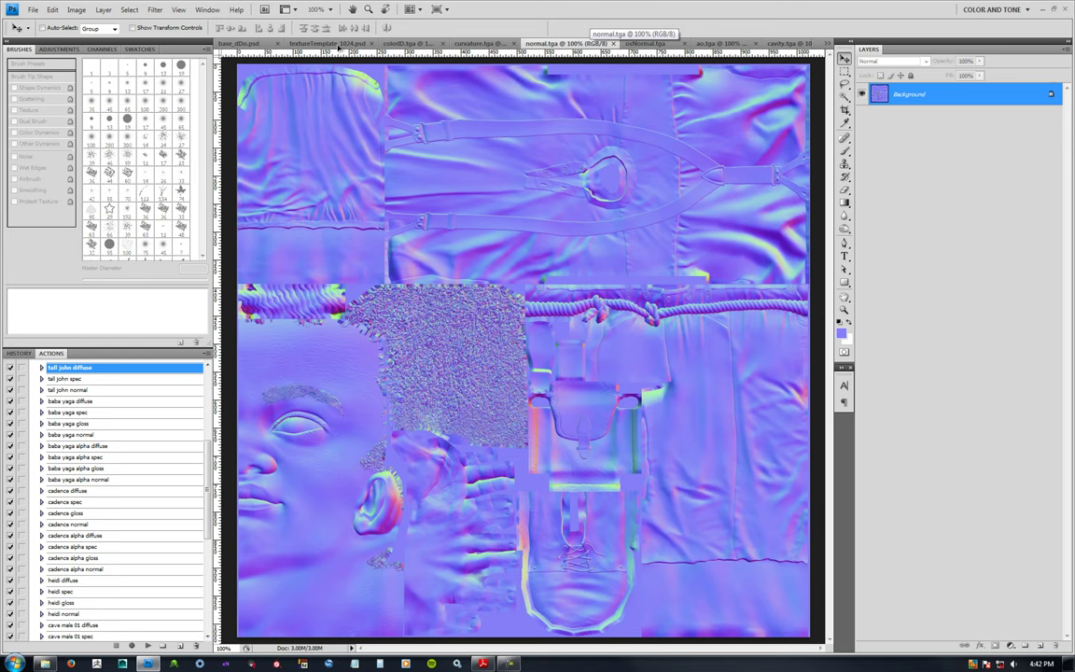
pyautogui.click(328, 44)
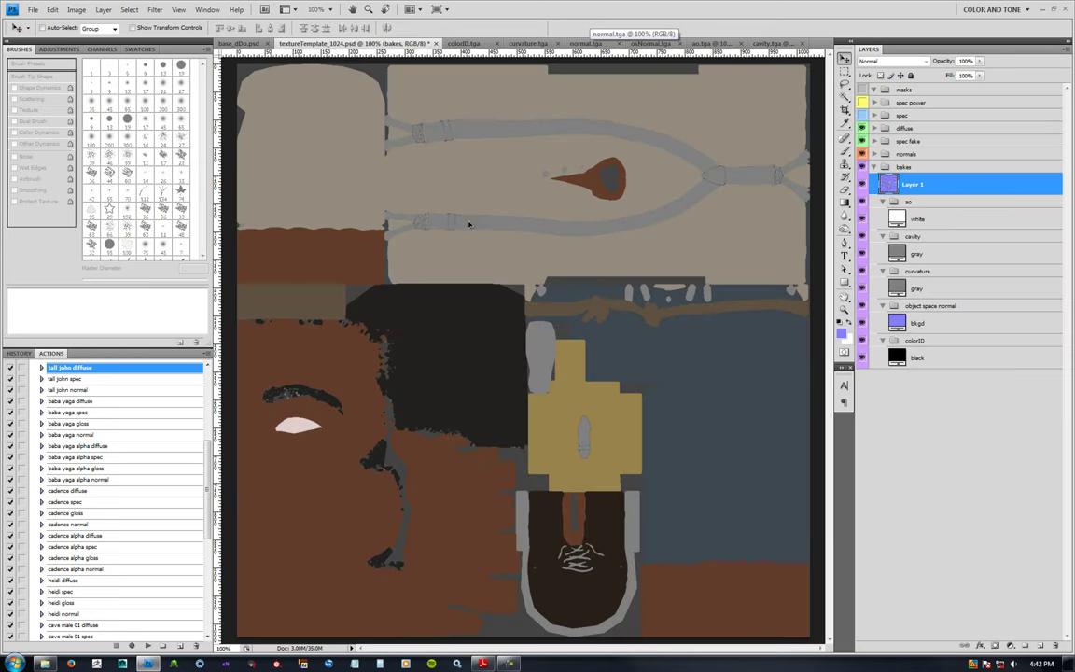
pyautogui.moveTo(913, 185)
pyautogui.mouseDown()
pyautogui.moveTo(902, 156)
pyautogui.moveTo(908, 169)
pyautogui.mouseUp()
pyautogui.click(862, 128)
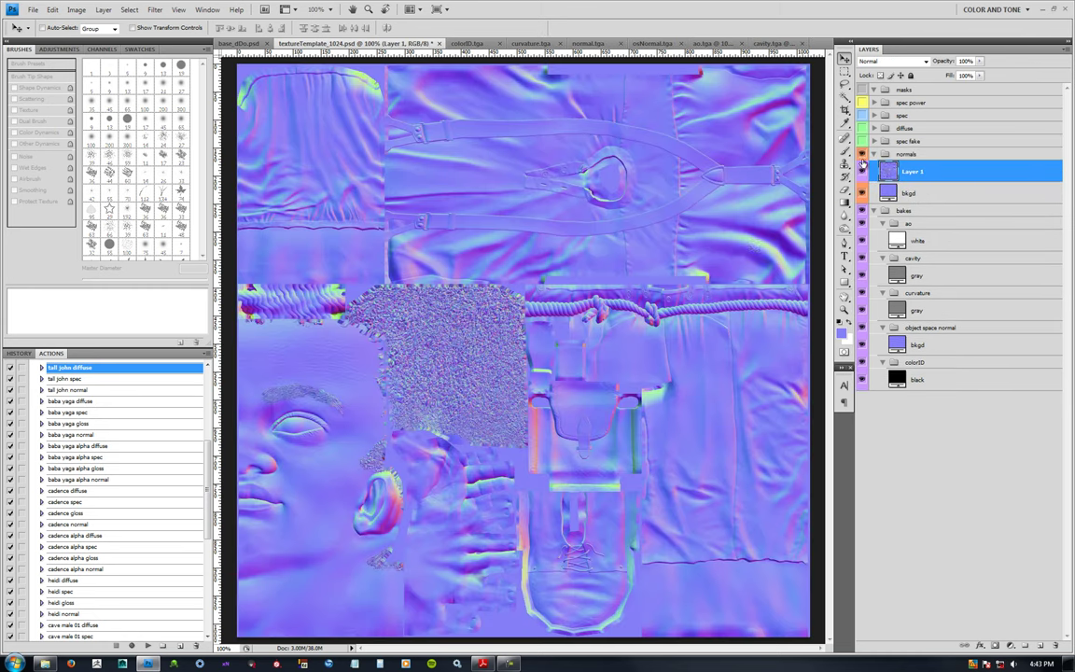
pyautogui.click(875, 155)
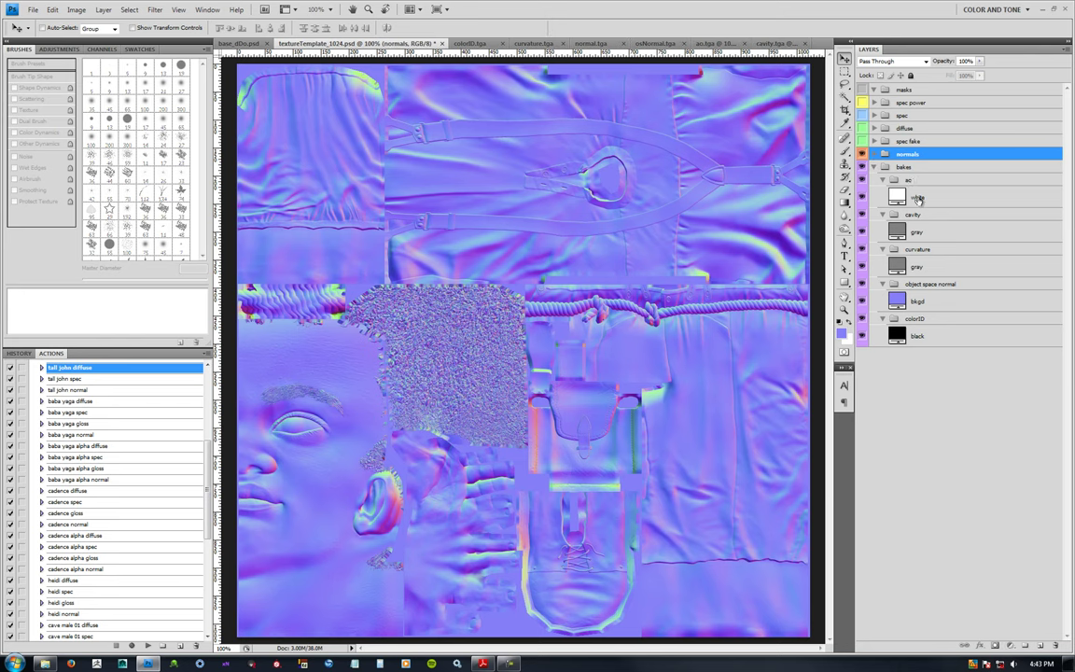
# Copy the ao.tga and cavity.tga bakes into the ao and cavity groups, collapsing cavity.
pyautogui.click(914, 197)
pyautogui.hotkey('ctrl', 'Tab')
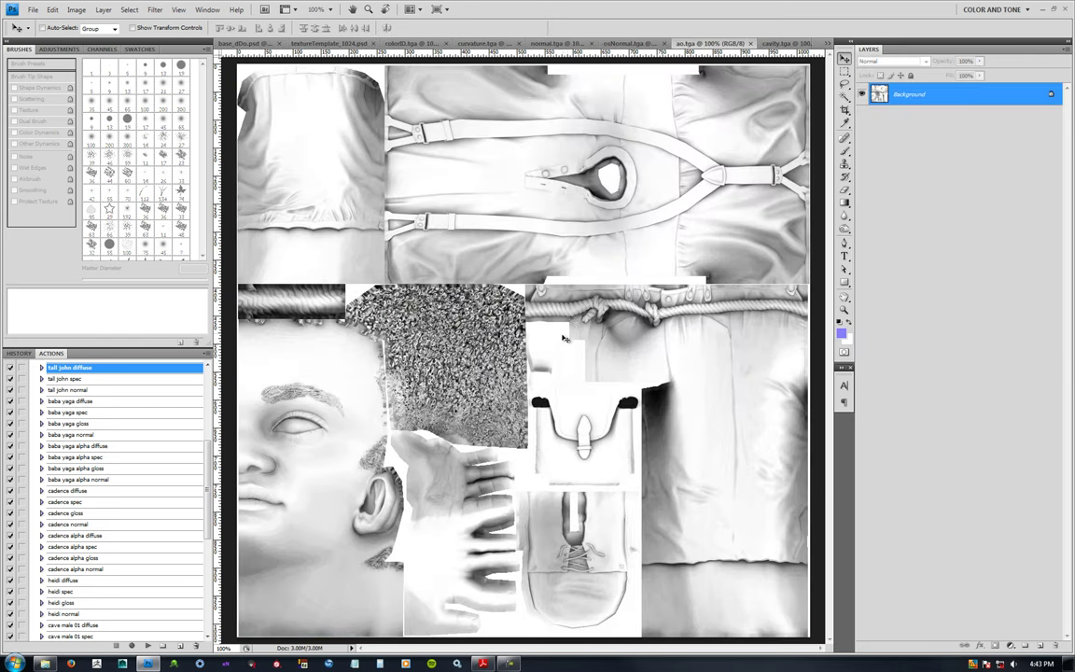
pyautogui.click(326, 44)
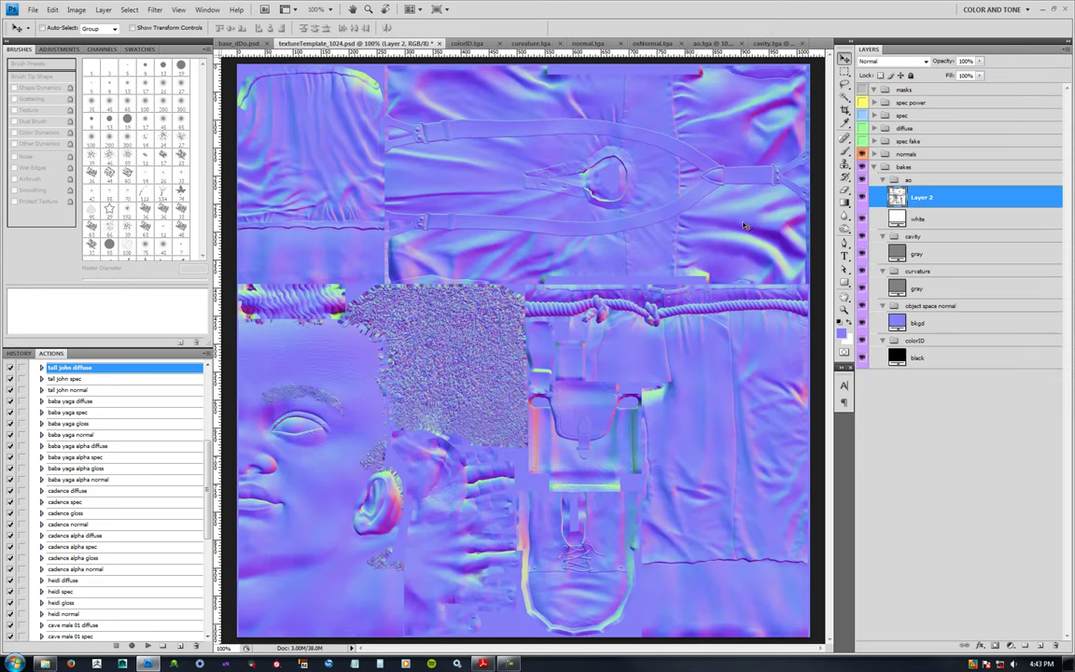
pyautogui.hotkey('alt', '[')
pyautogui.hotkey('alt', '[')
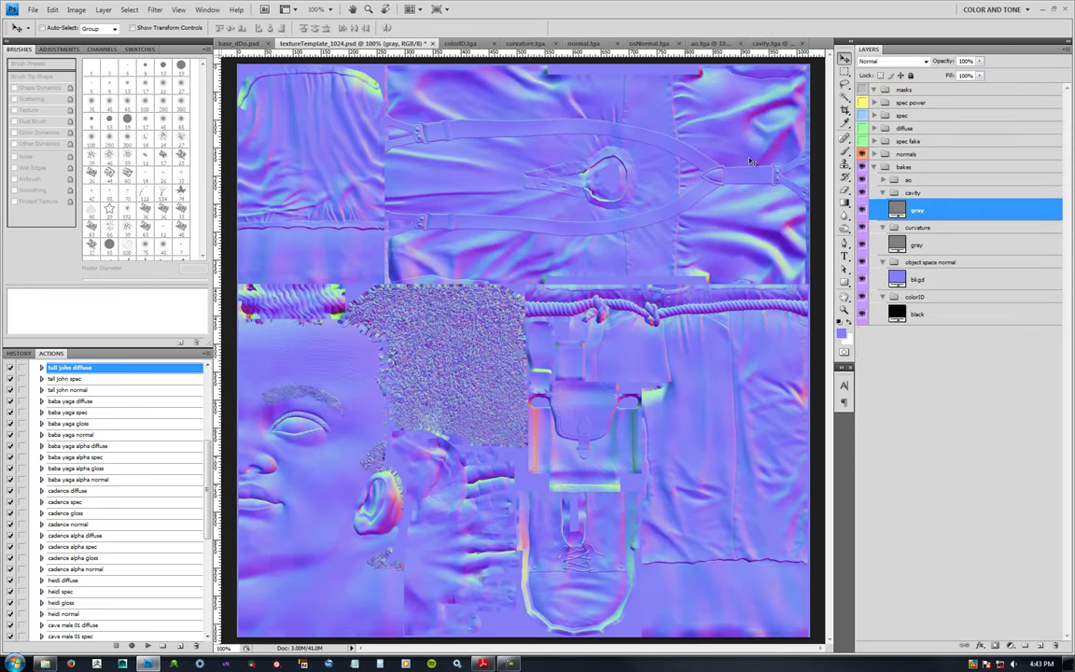
pyautogui.hotkey('ctrl', 'Tab')
pyautogui.hotkey('ctrl', 'Tab')
pyautogui.hotkey('ctrl', 'Tab')
pyautogui.hotkey('ctrl', 'Tab')
pyautogui.hotkey('ctrl', 'Tab')
pyautogui.hotkey('ctrl', 'Tab')
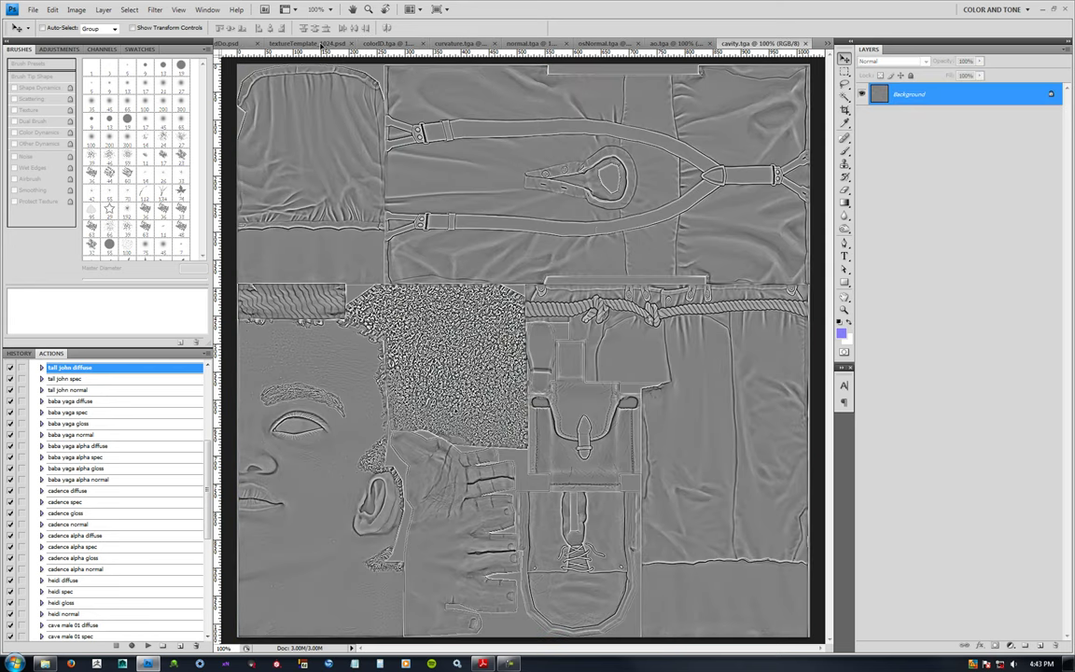
pyautogui.click(322, 44)
pyautogui.hotkey('alt', ']')
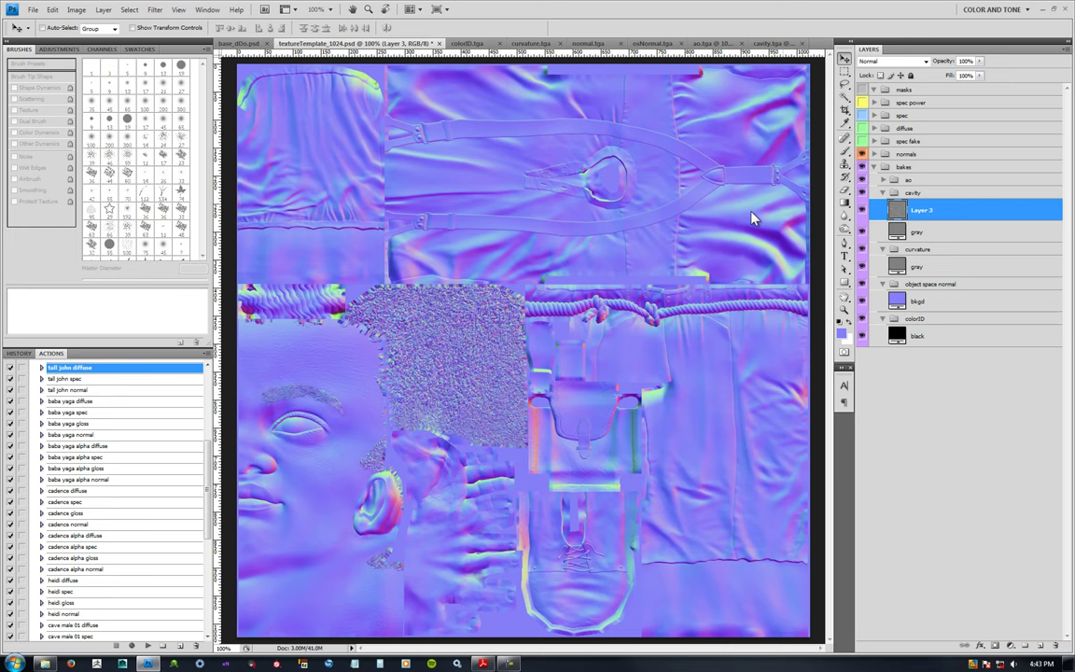
pyautogui.click(877, 191)
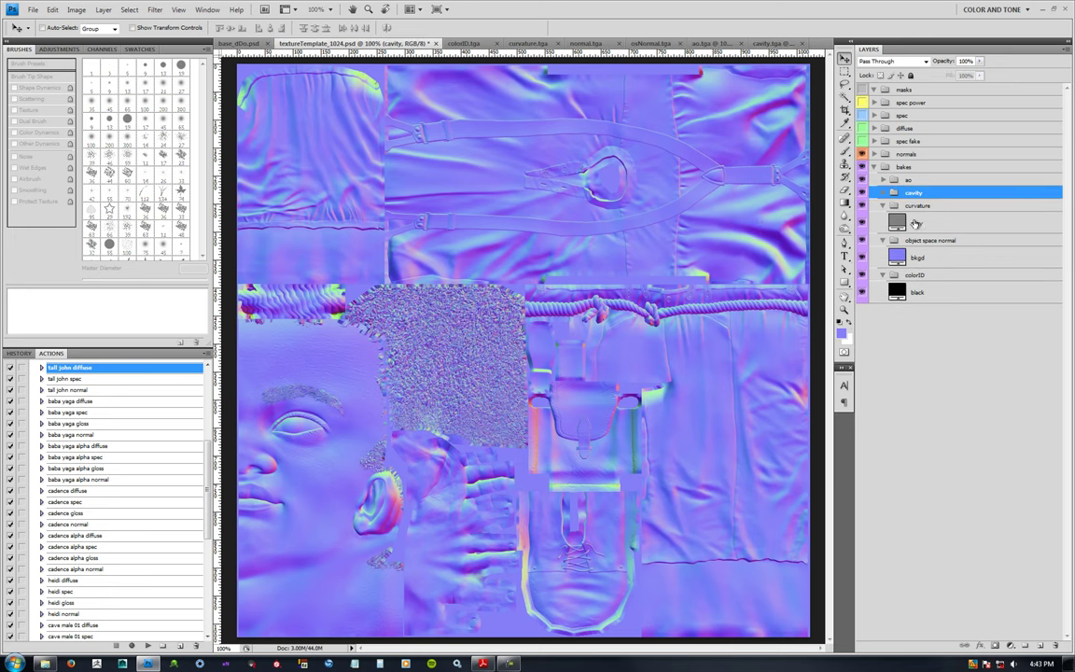
# Paste curvature.tga into the curvature group and collapse it.
pyautogui.hotkey('alt', '[')
pyautogui.click(525, 44)
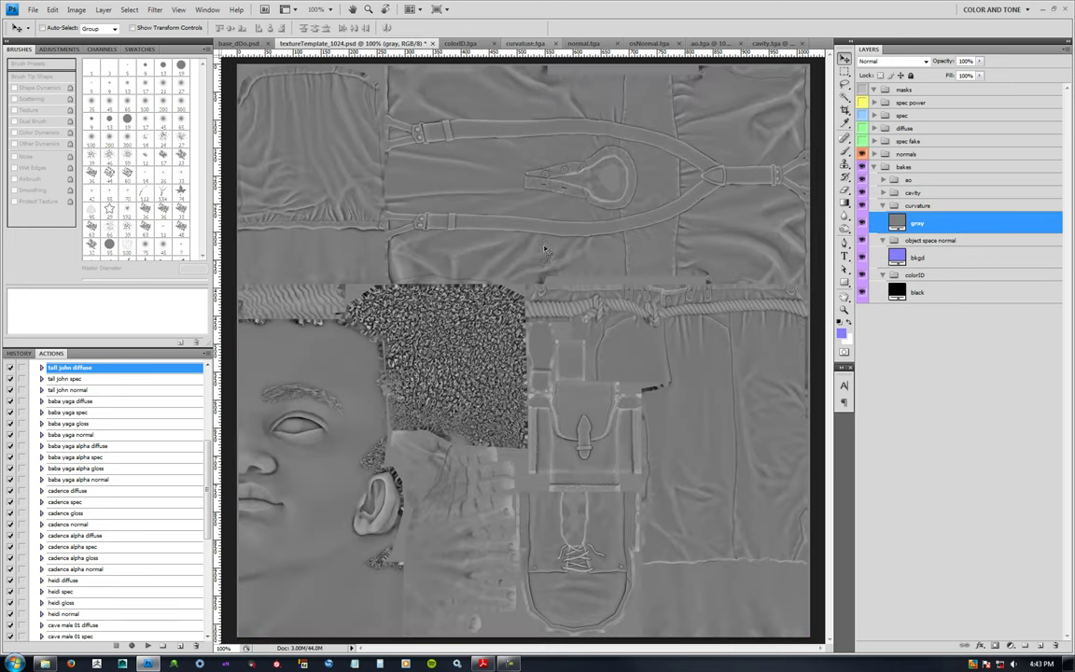
pyautogui.click(327, 44)
pyautogui.hotkey('ctrl', 'v')
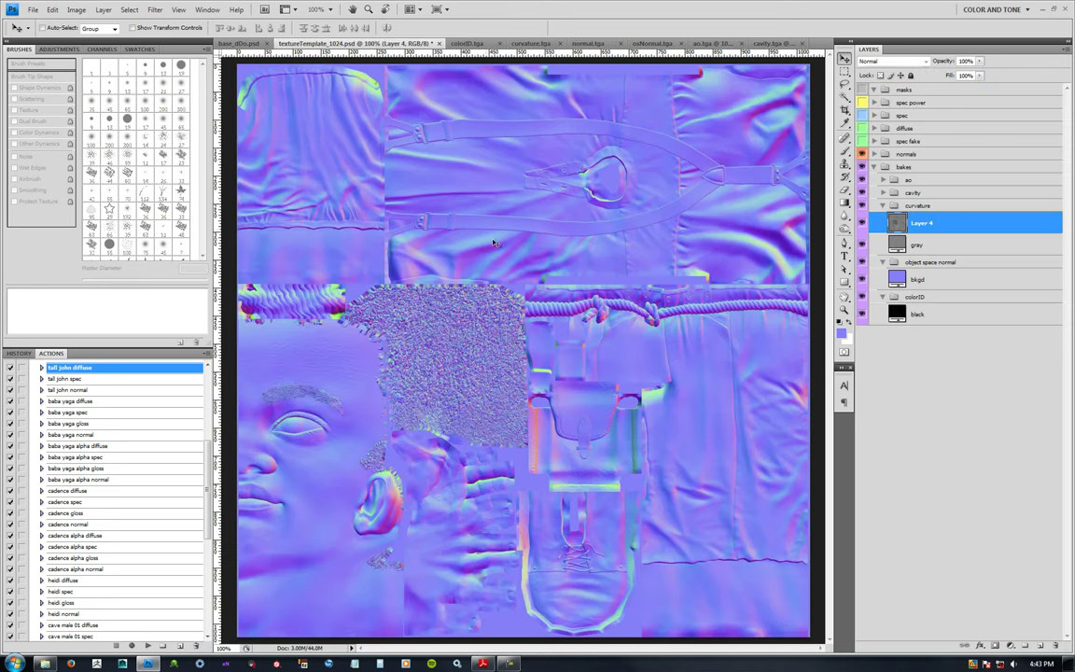
pyautogui.click(884, 205)
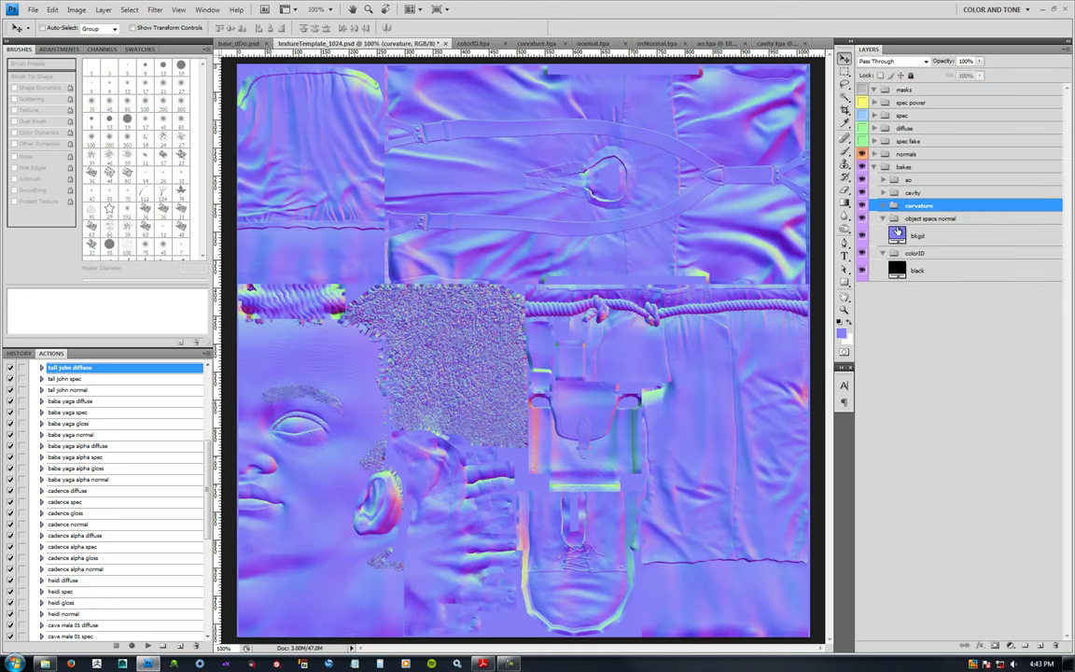
# Add osNormal.tga and colorID.tga to the object space normal and colorID groups, collapsing each.
pyautogui.click(915, 236)
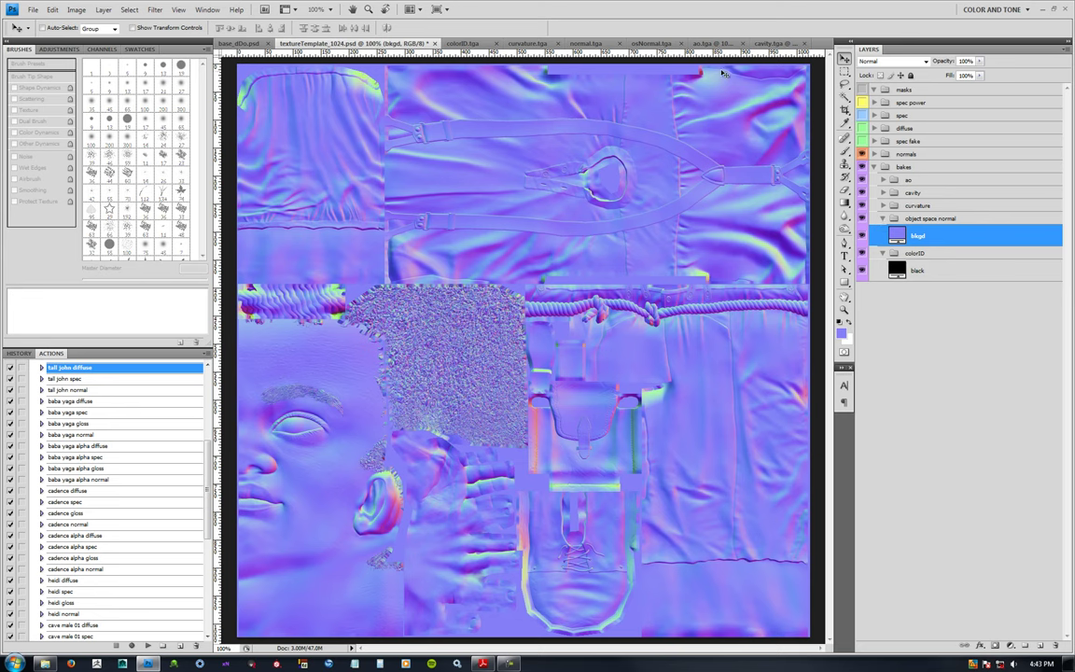
pyautogui.click(646, 44)
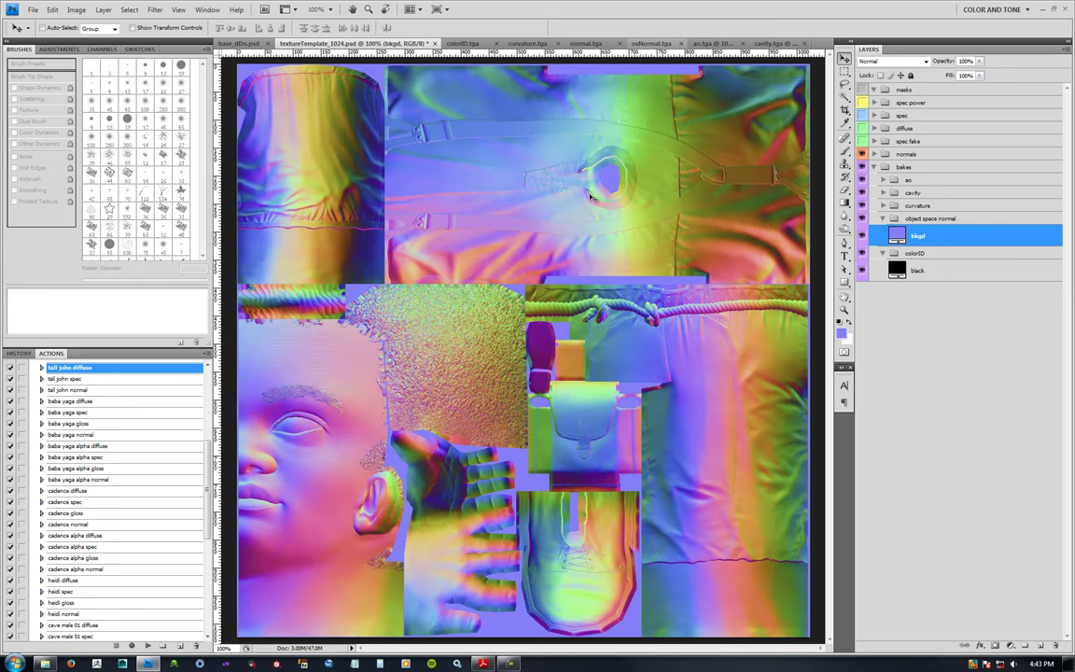
pyautogui.click(345, 44)
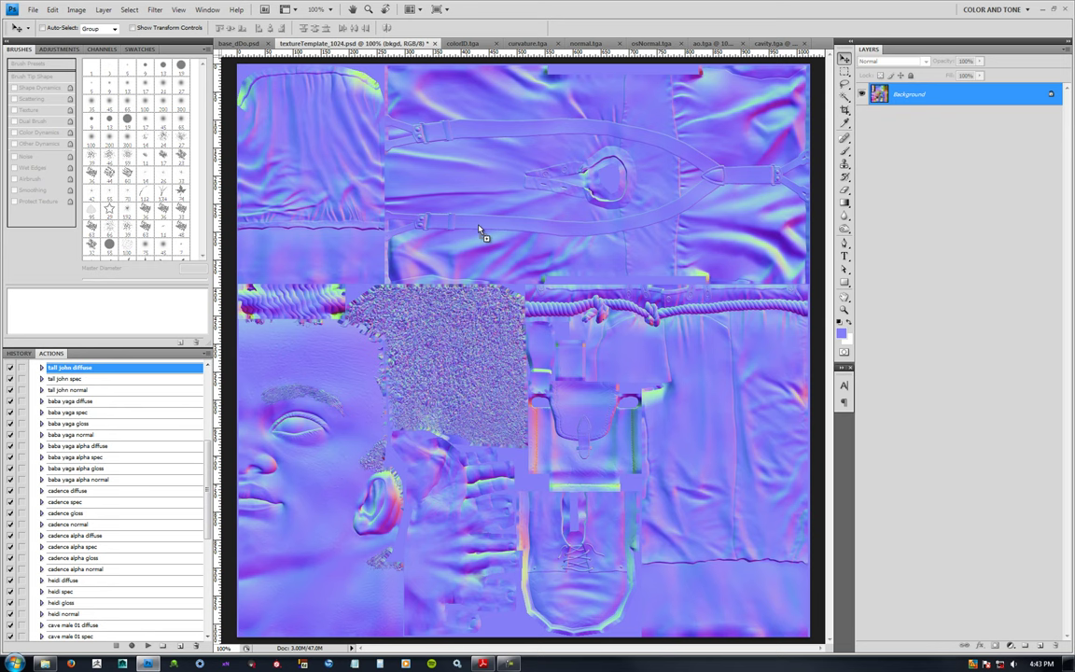
pyautogui.moveTo(478, 228); pyautogui.dragTo(481, 230)
pyautogui.click(882, 220)
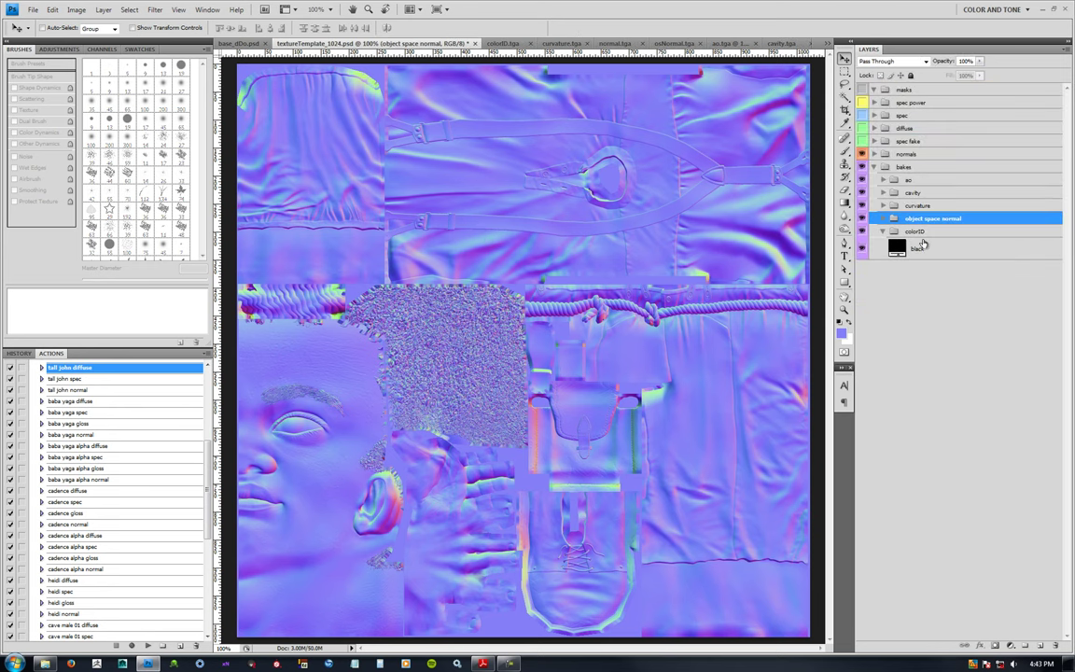
pyautogui.hotkey('alt', '[')
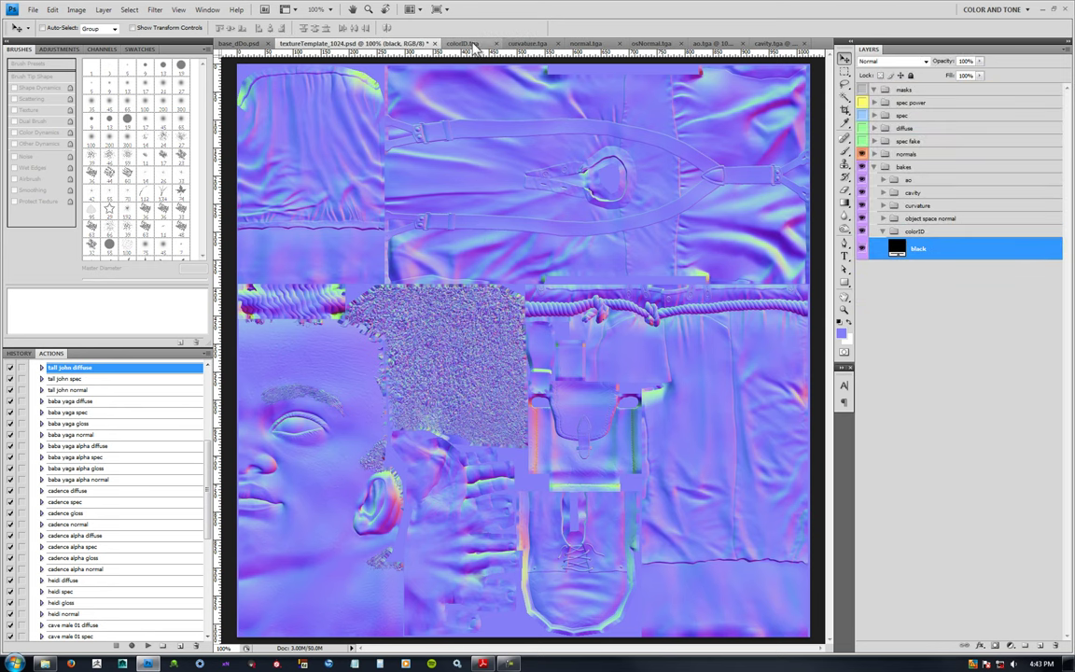
pyautogui.click(461, 43)
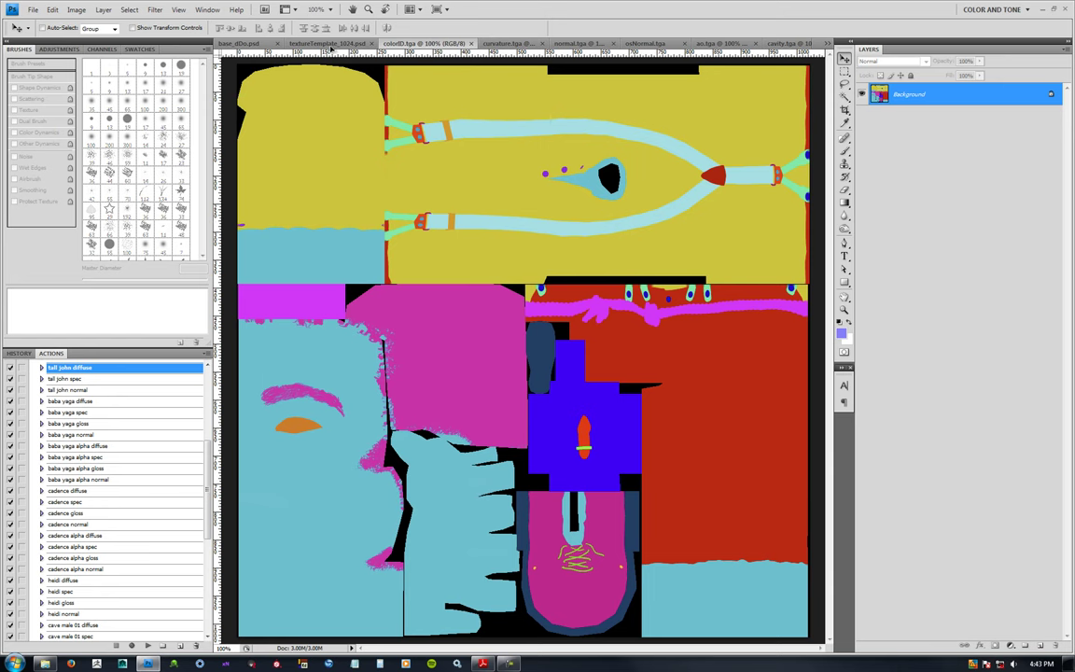
pyautogui.moveTo(329, 47); pyautogui.dragTo(434, 233)
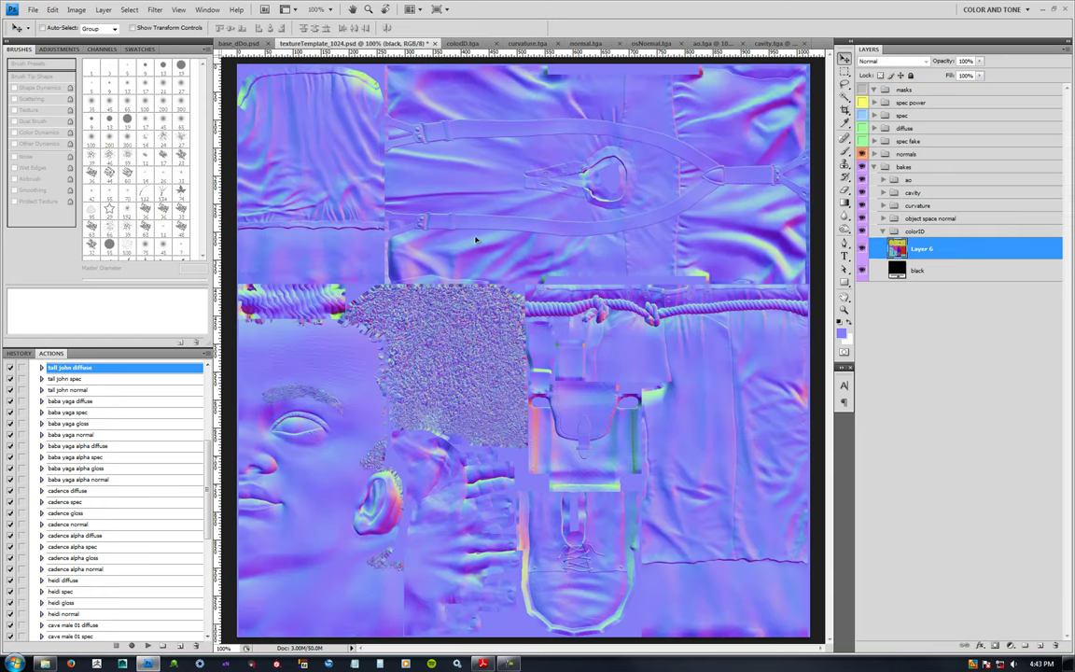
pyautogui.click(883, 231)
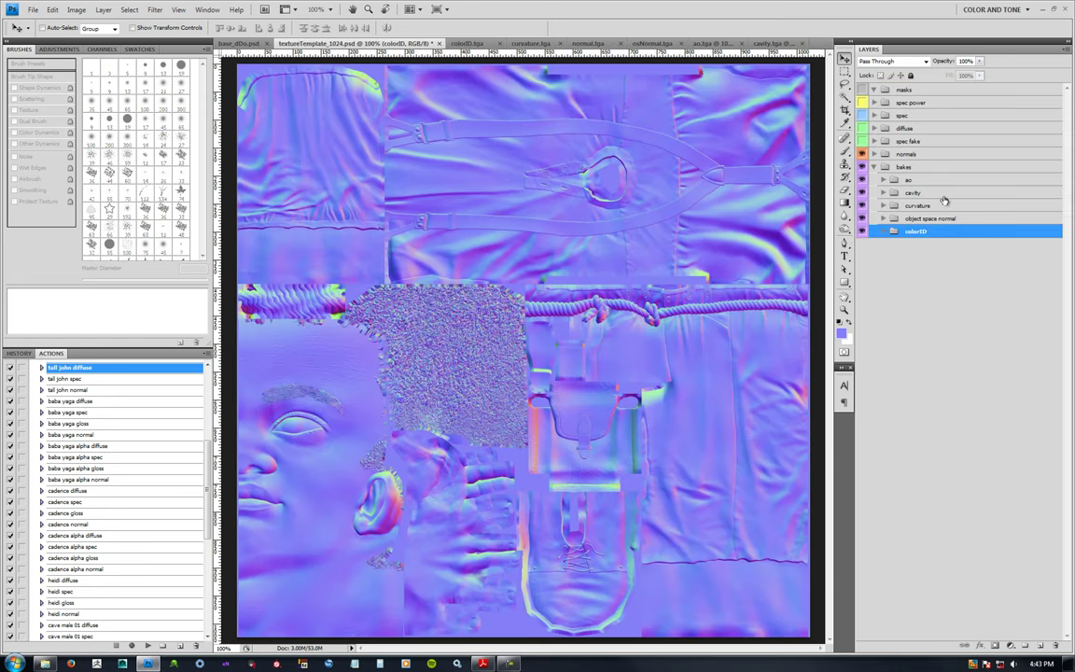
# Run File > Scripts > Load Files into Stack with Add Open Files to stack all six bakes.
pyautogui.click(767, 44)
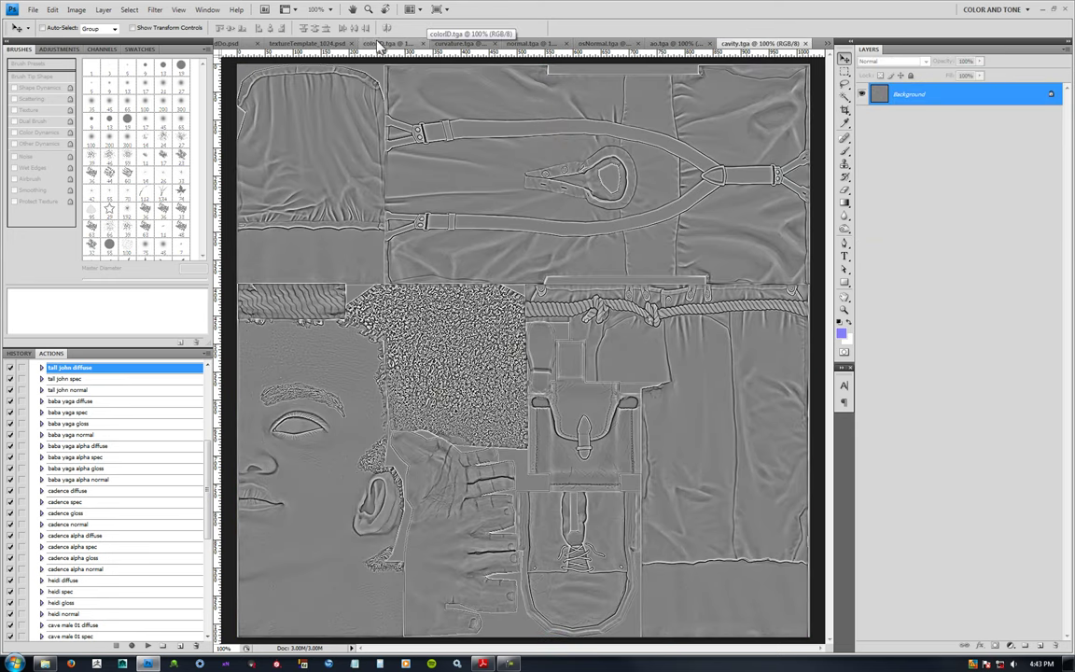
pyautogui.click(33, 9)
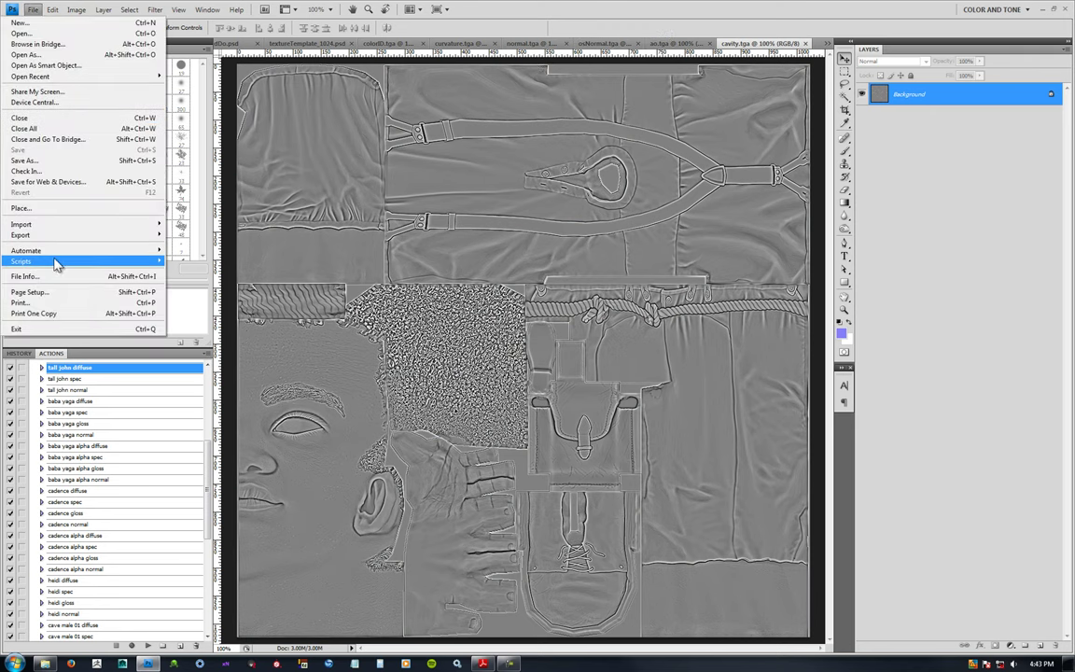
pyautogui.moveTo(56, 266)
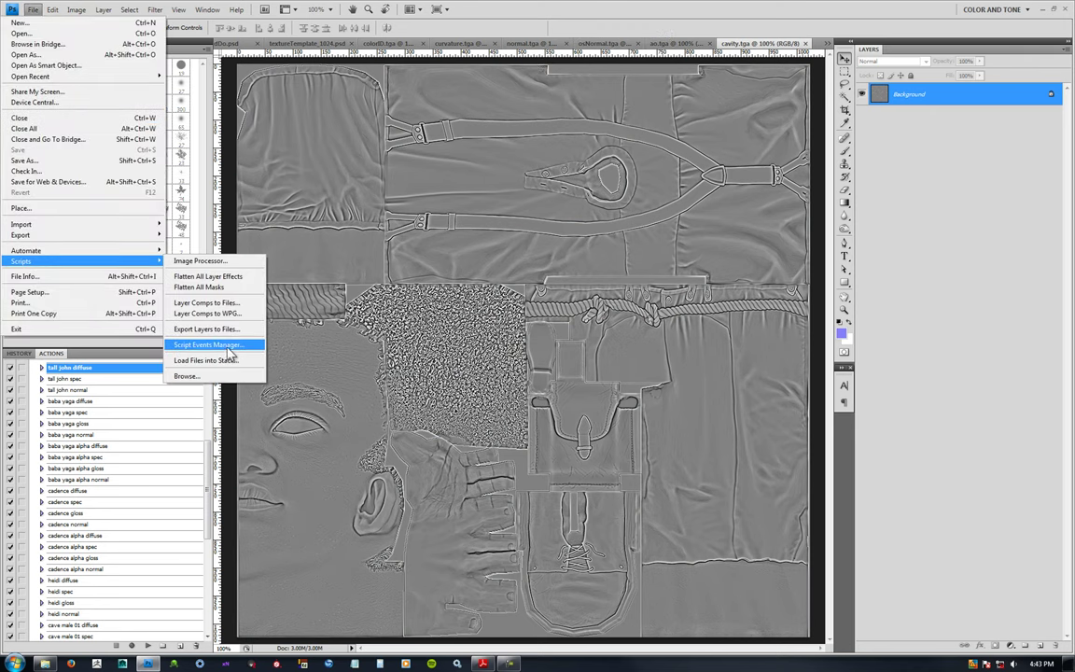
pyautogui.click(224, 364)
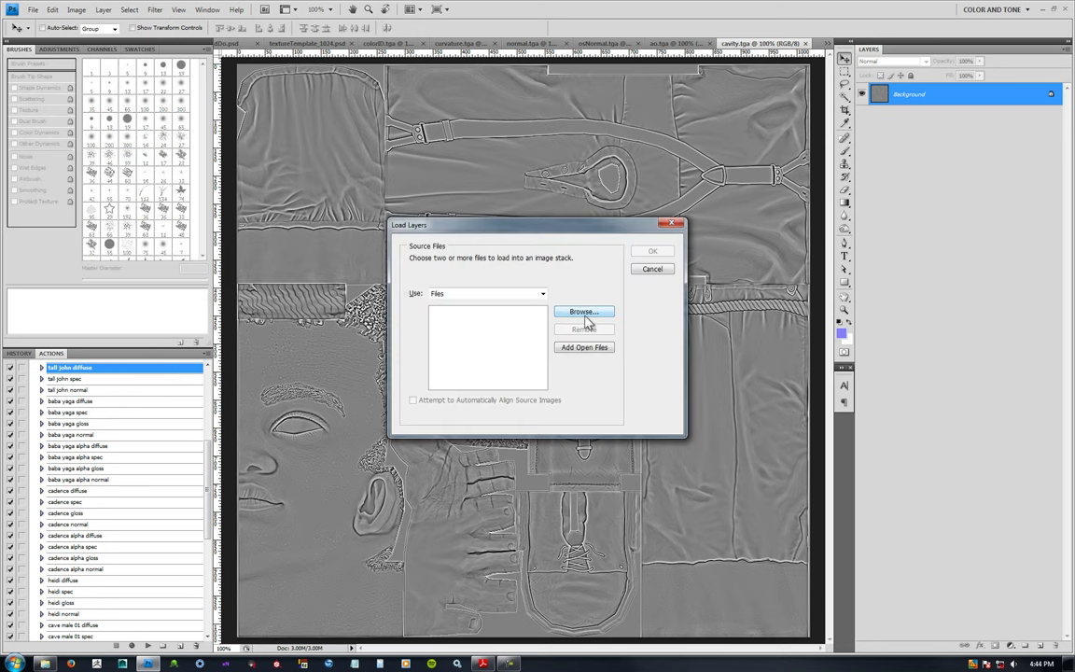
pyautogui.click(571, 348)
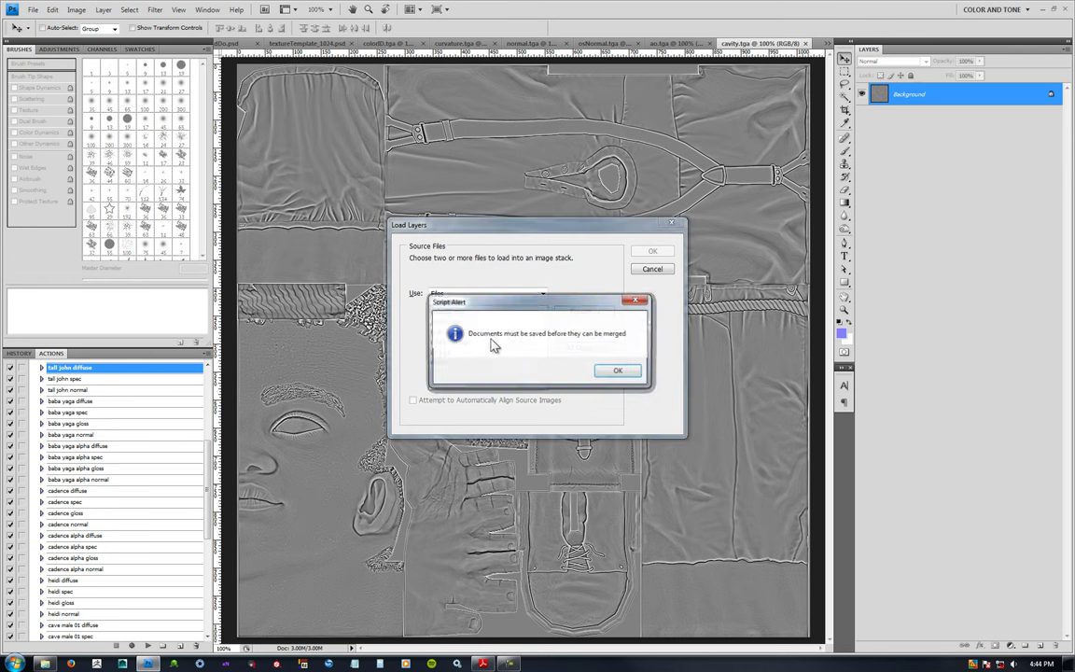
pyautogui.click(617, 371)
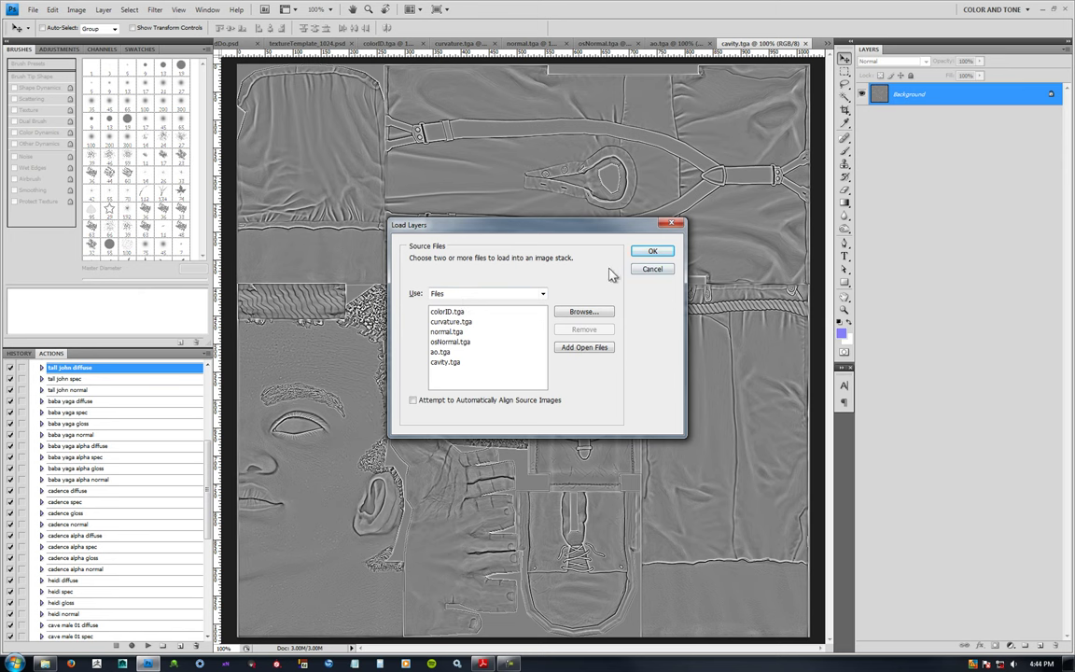
pyautogui.click(652, 251)
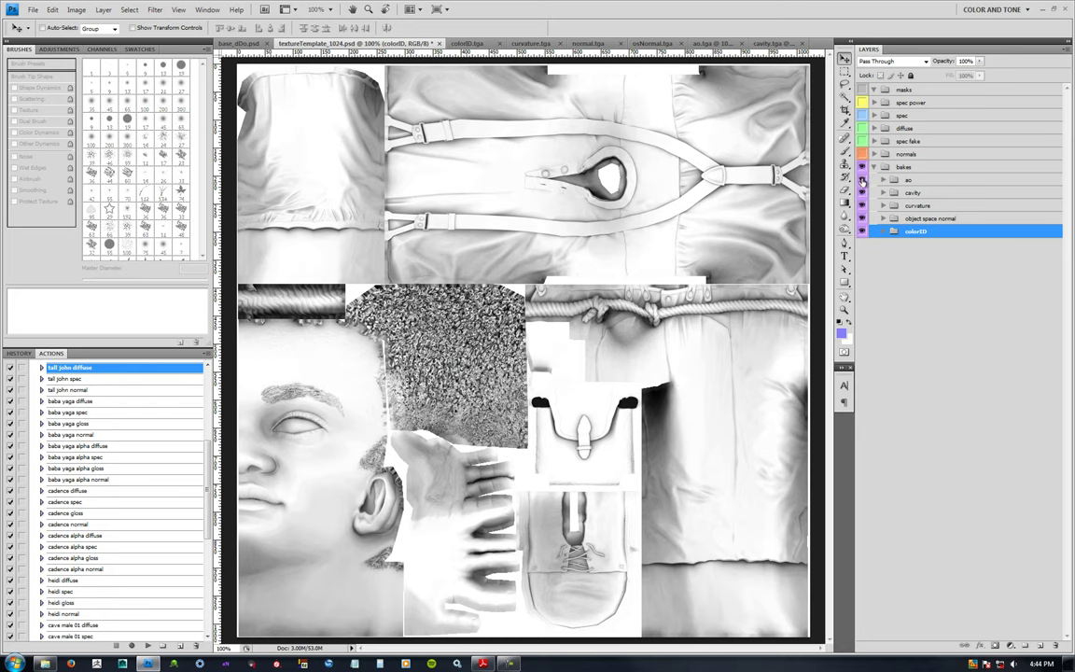
# Hide the ao, cavity, curvature and object-space normal bakes; show normals, spec fake and diffuse groups.
pyautogui.moveTo(861, 180)
pyautogui.mouseDown()
pyautogui.moveTo(862, 209)
pyautogui.moveTo(874, 169)
pyautogui.mouseUp()
pyautogui.click(861, 217)
pyautogui.click(862, 154)
pyautogui.click(862, 141)
pyautogui.click(862, 128)
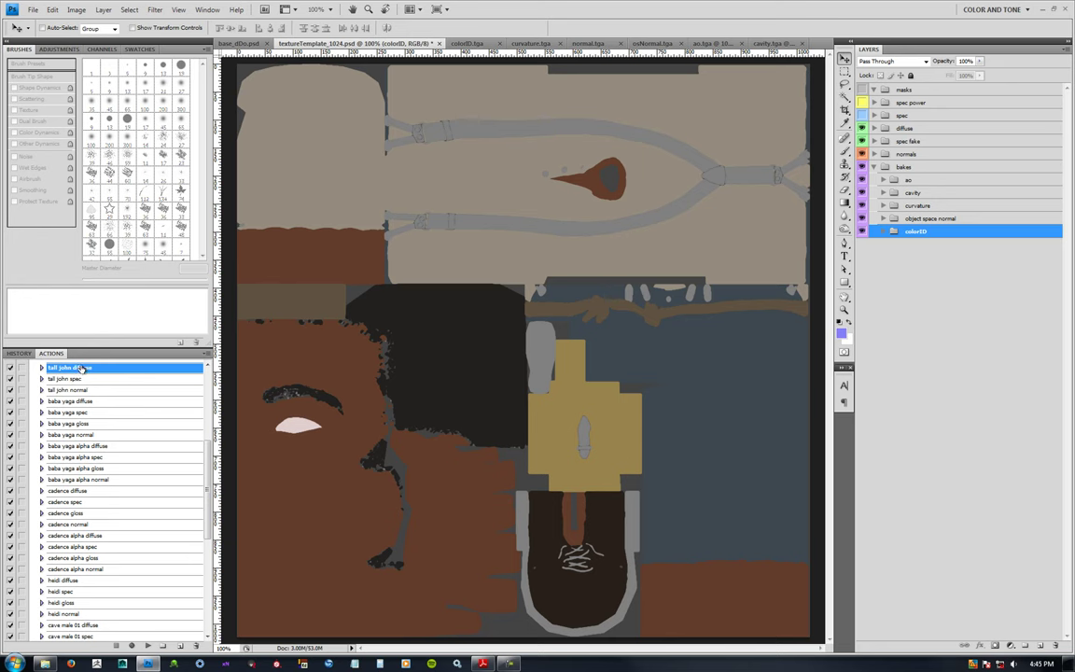
# Inspect the tall john diffuse action's Image Size, Save and revert-history steps, then collapse the action.
pyautogui.click(42, 368)
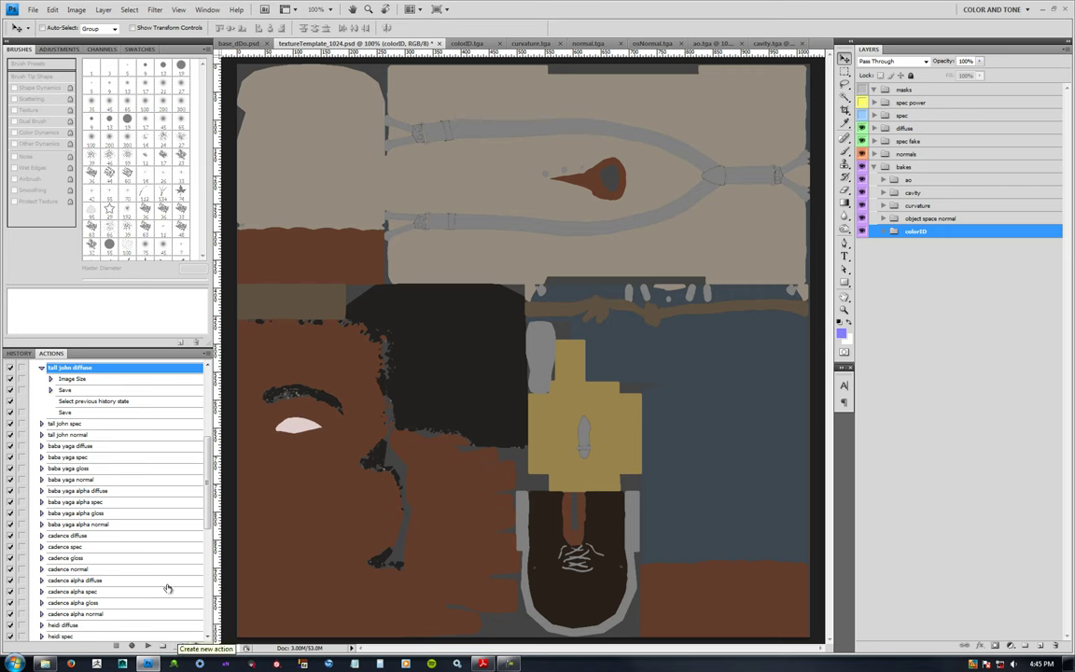
pyautogui.click(84, 377)
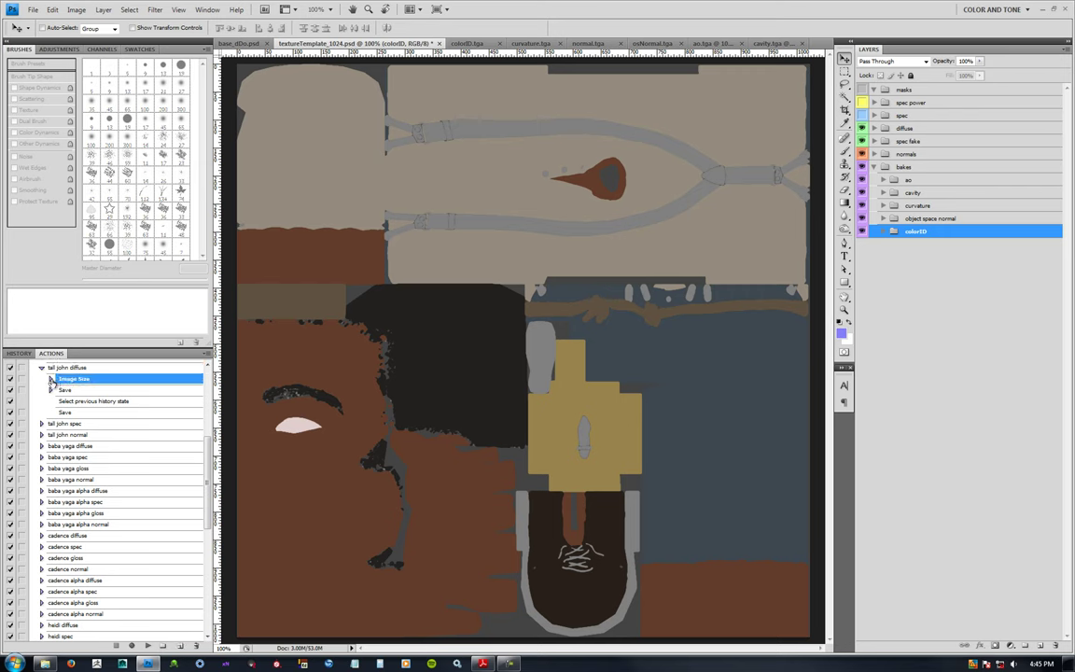
pyautogui.click(51, 377)
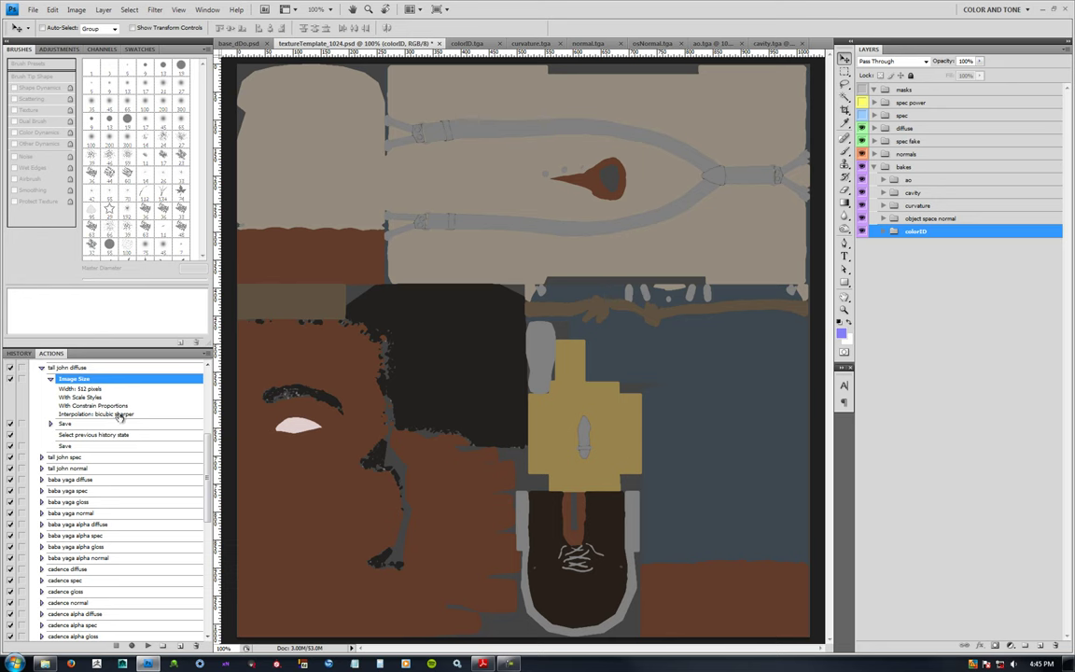
pyautogui.click(51, 377)
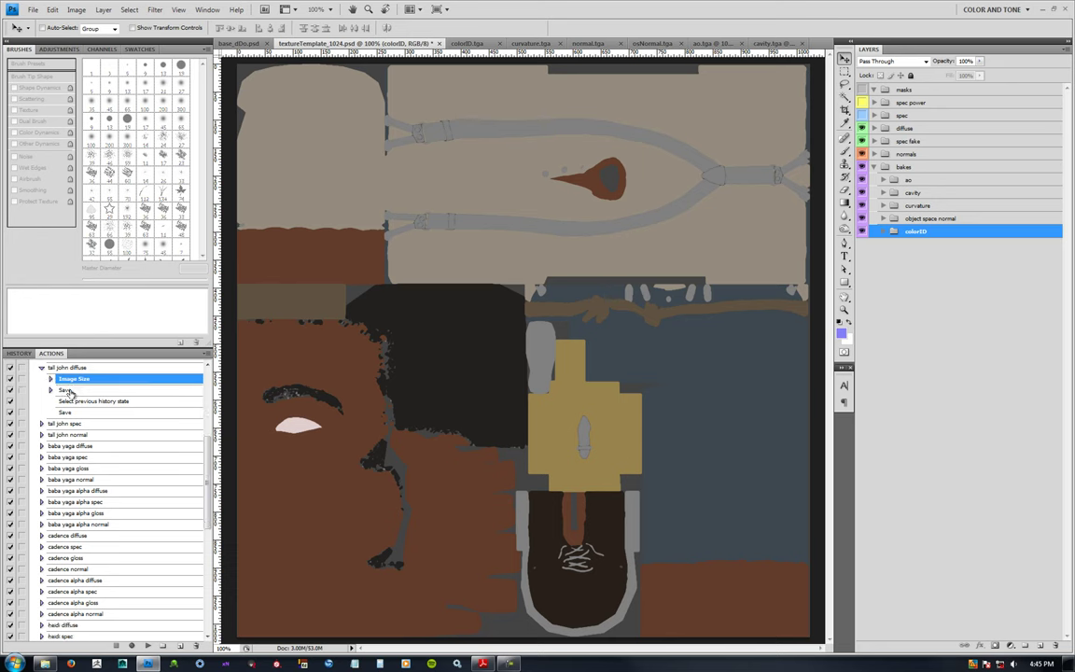
pyautogui.click(53, 390)
pyautogui.click(50, 390)
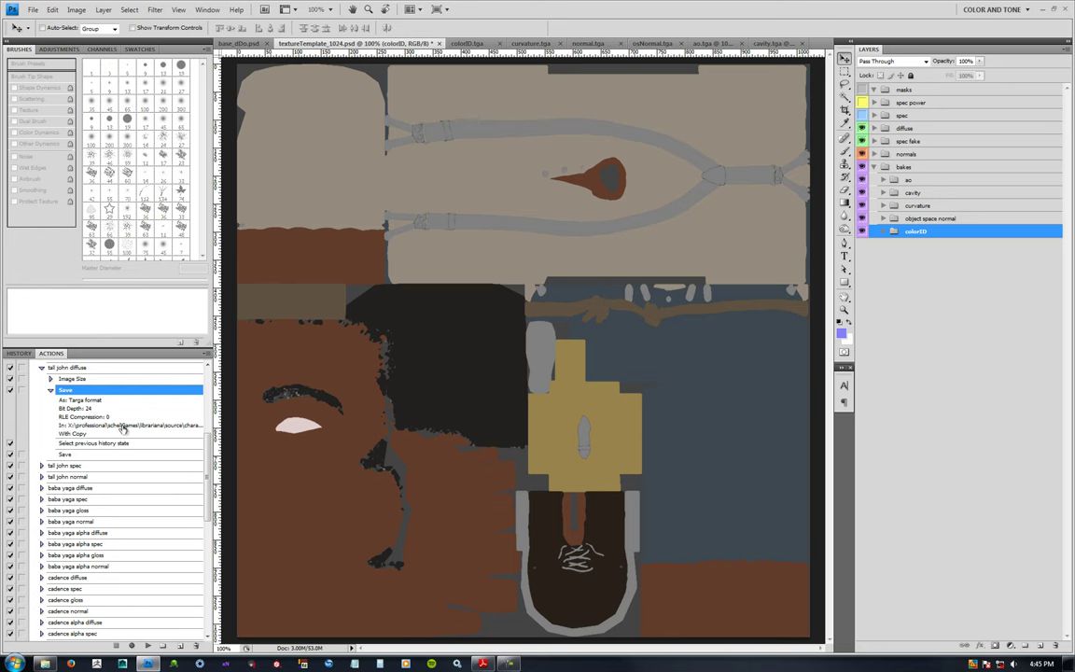
pyautogui.click(51, 391)
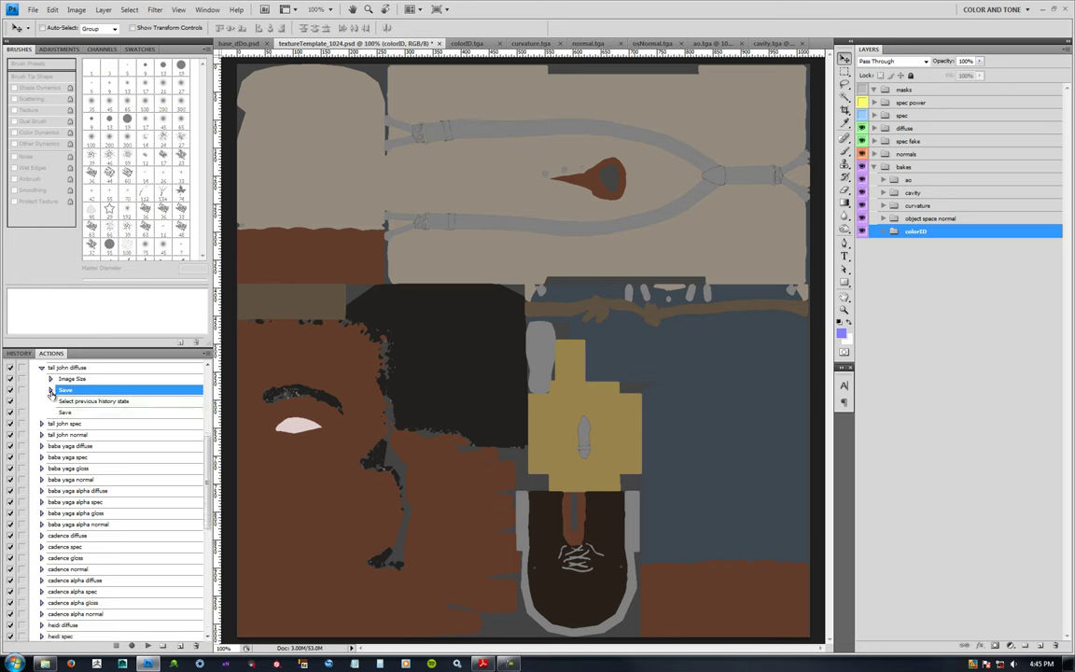
pyautogui.click(103, 402)
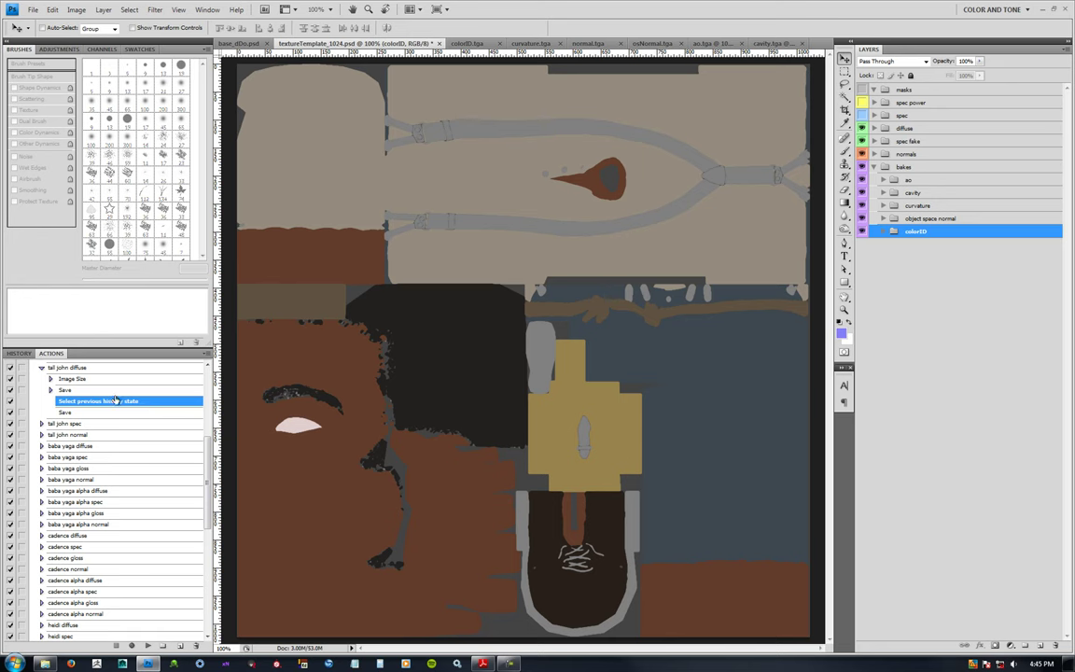
pyautogui.click(113, 413)
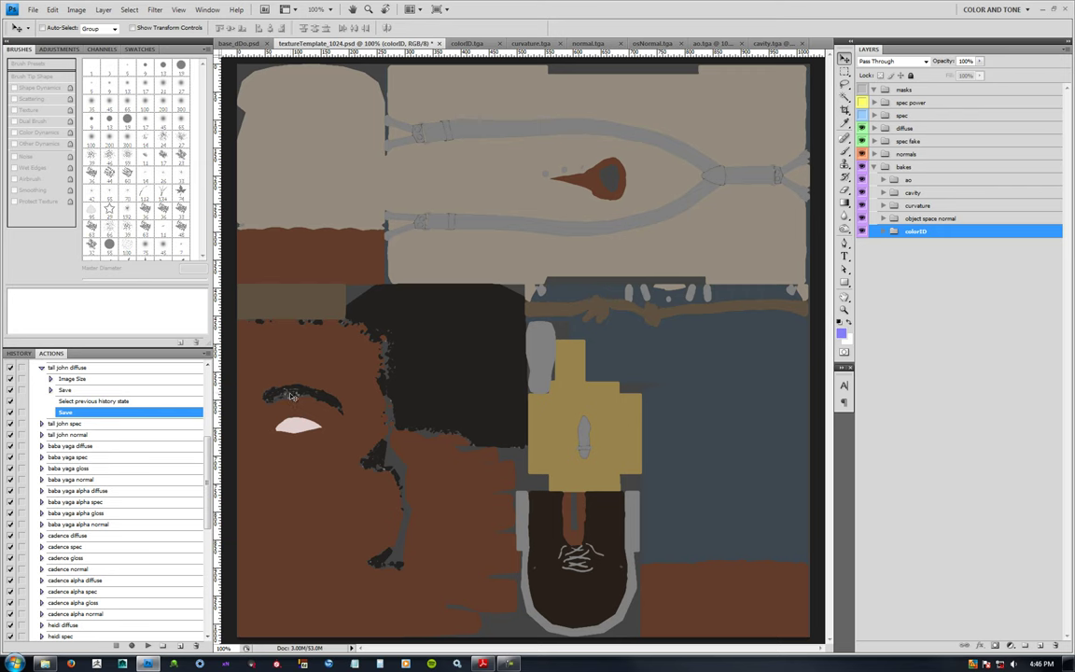
pyautogui.click(41, 367)
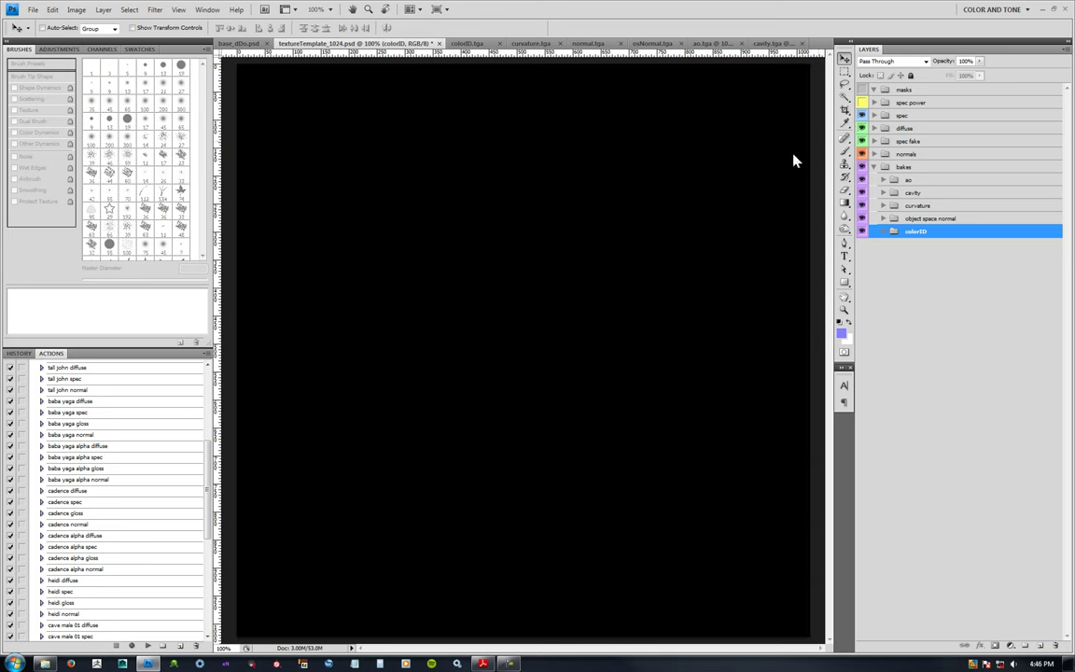
# Review tall john spec's 128-pixel Image Size and 32-bit Targa Save, select spec power, then collapse everything.
pyautogui.click(70, 379)
pyautogui.click(41, 378)
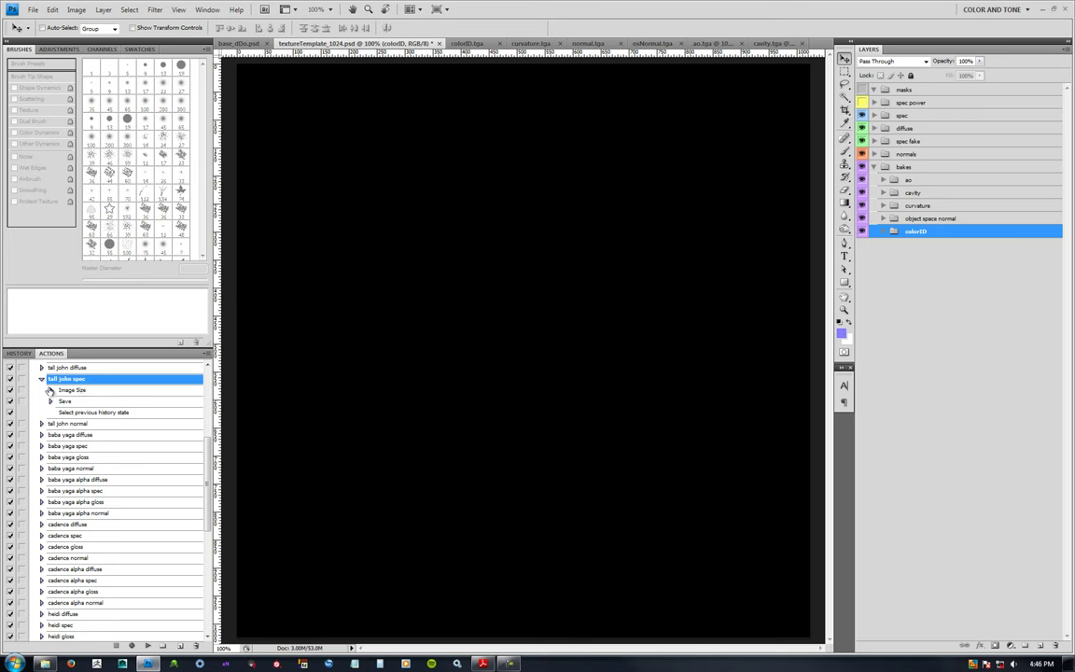
pyautogui.click(51, 390)
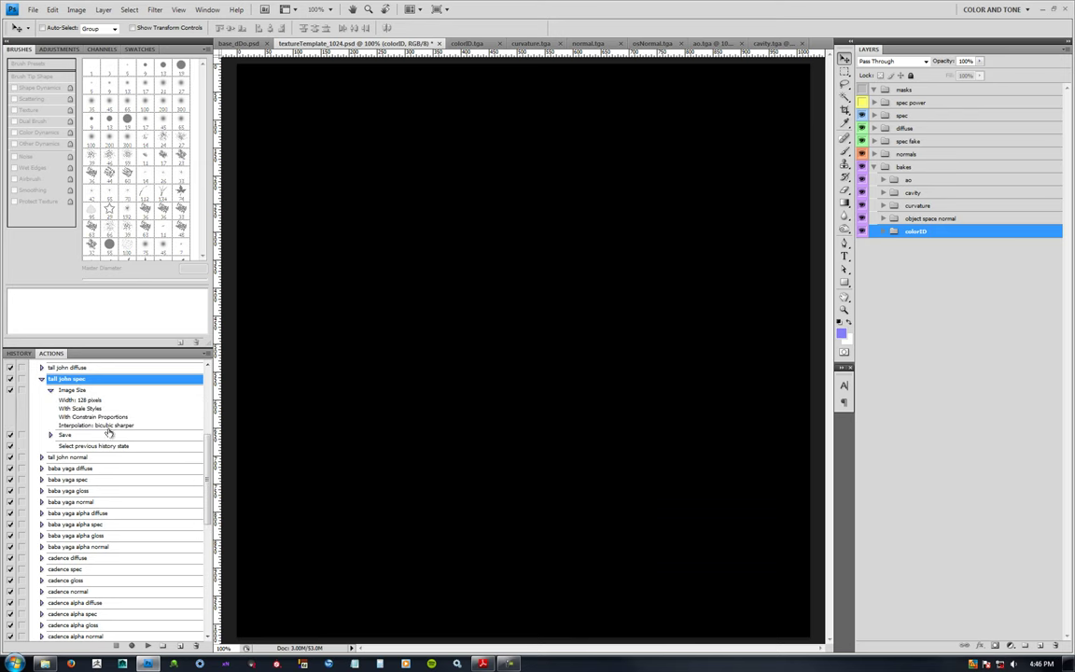
pyautogui.click(66, 435)
pyautogui.click(50, 435)
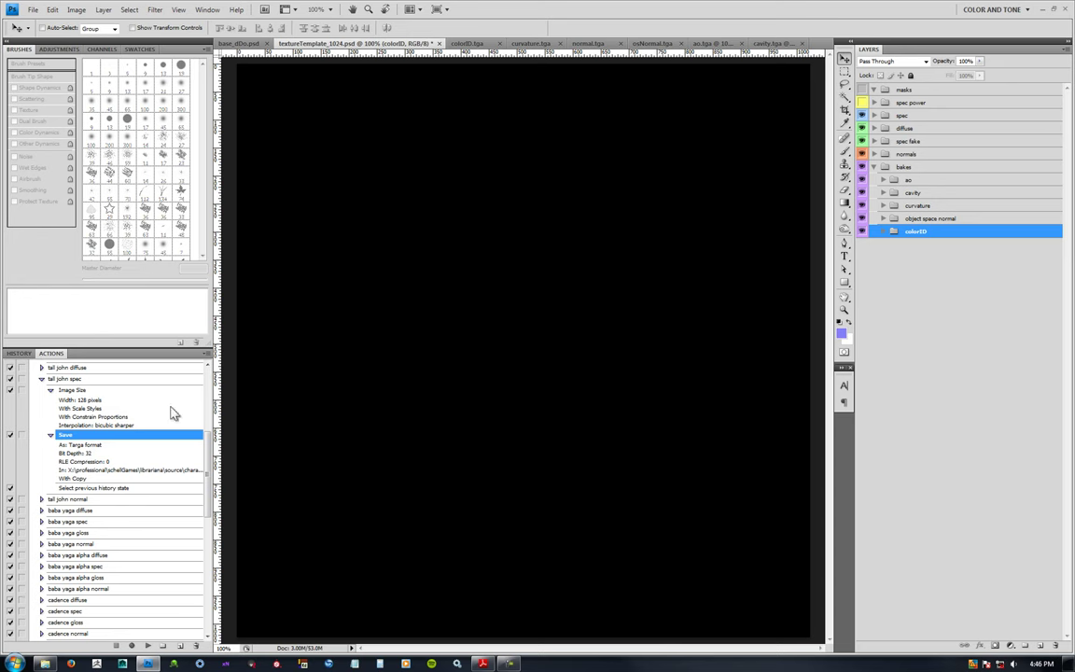
pyautogui.click(899, 105)
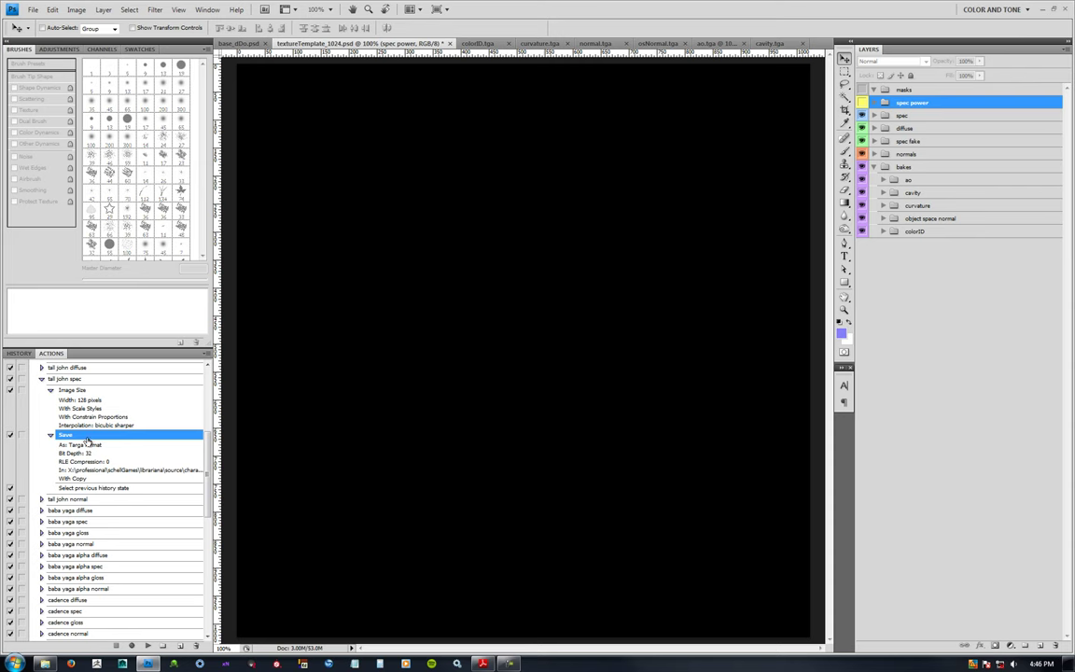
pyautogui.click(50, 435)
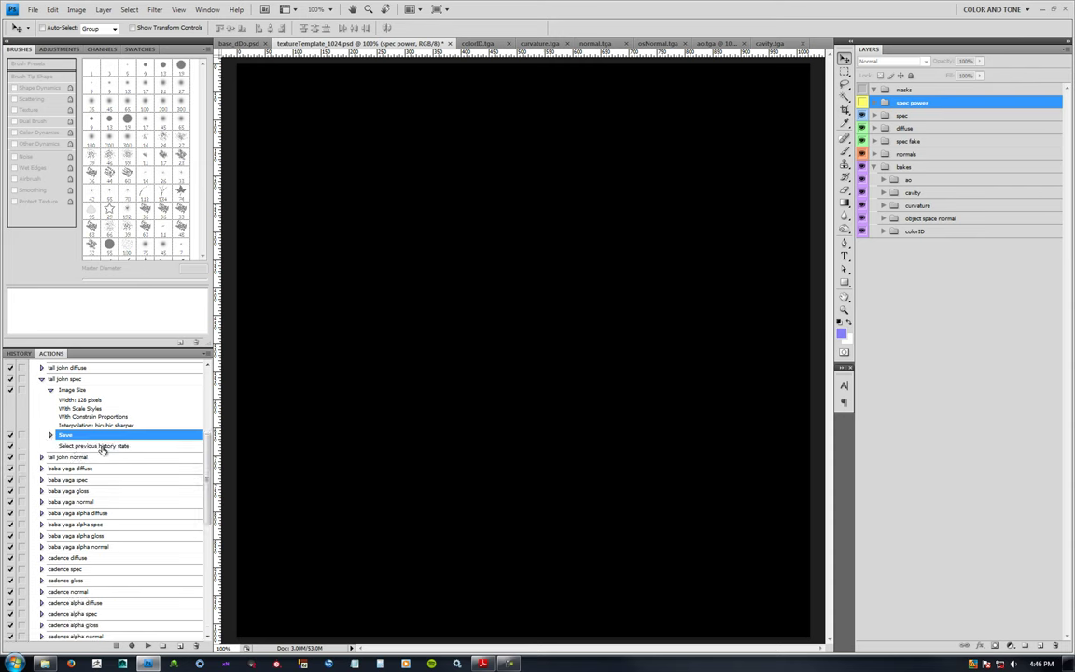
pyautogui.click(51, 390)
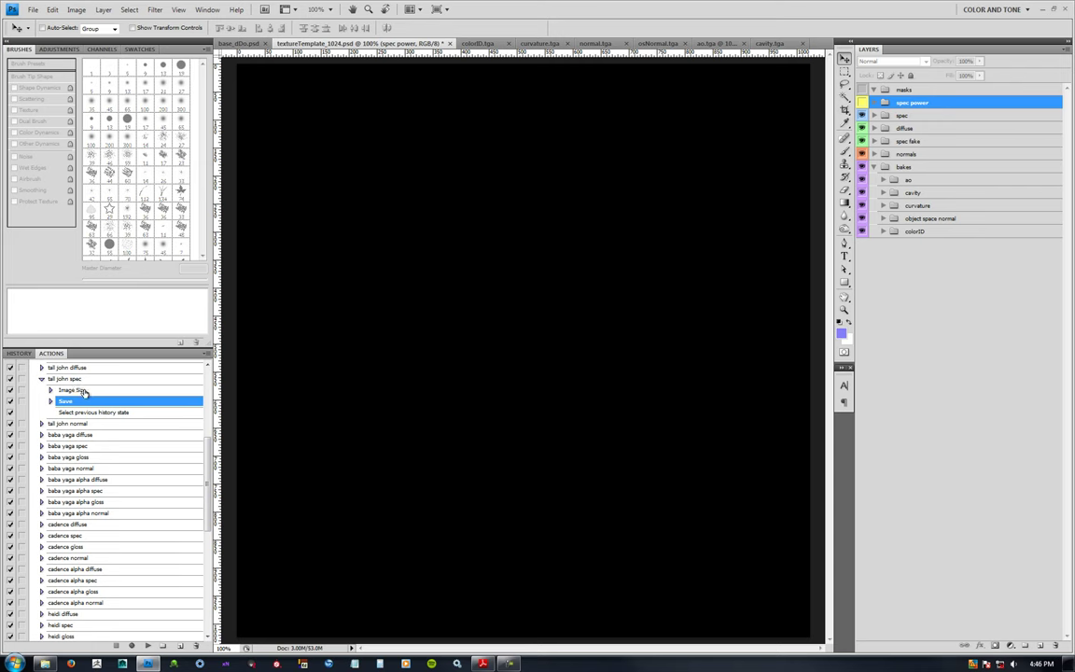
pyautogui.click(41, 379)
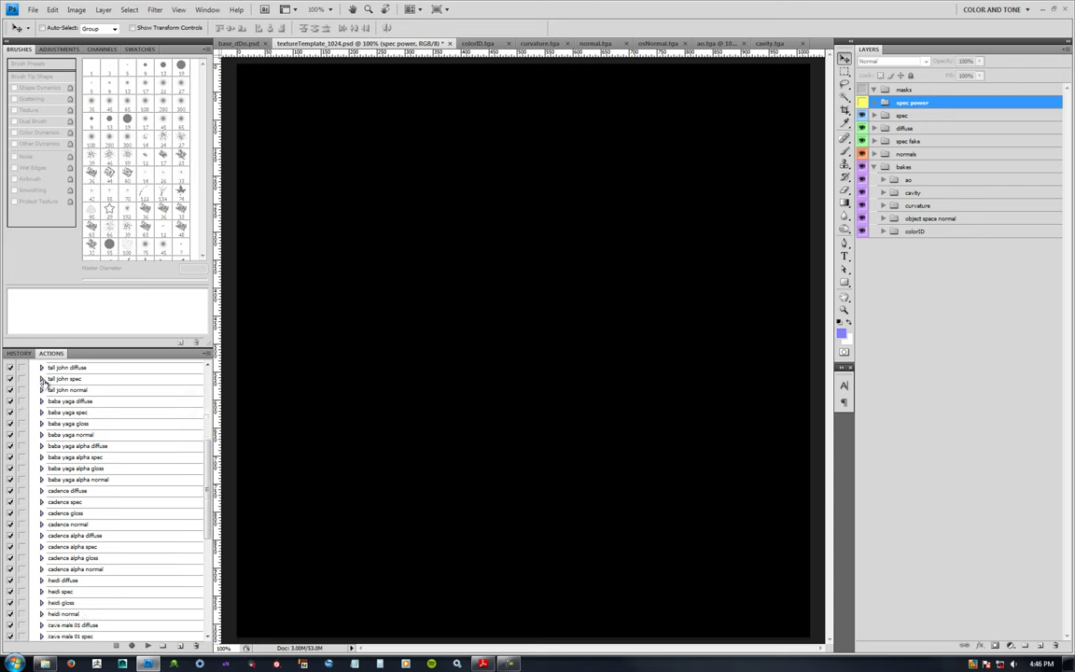
# Hide the spec and diffuse groups and collapse bakes so the normal map shows.
pyautogui.click(861, 114)
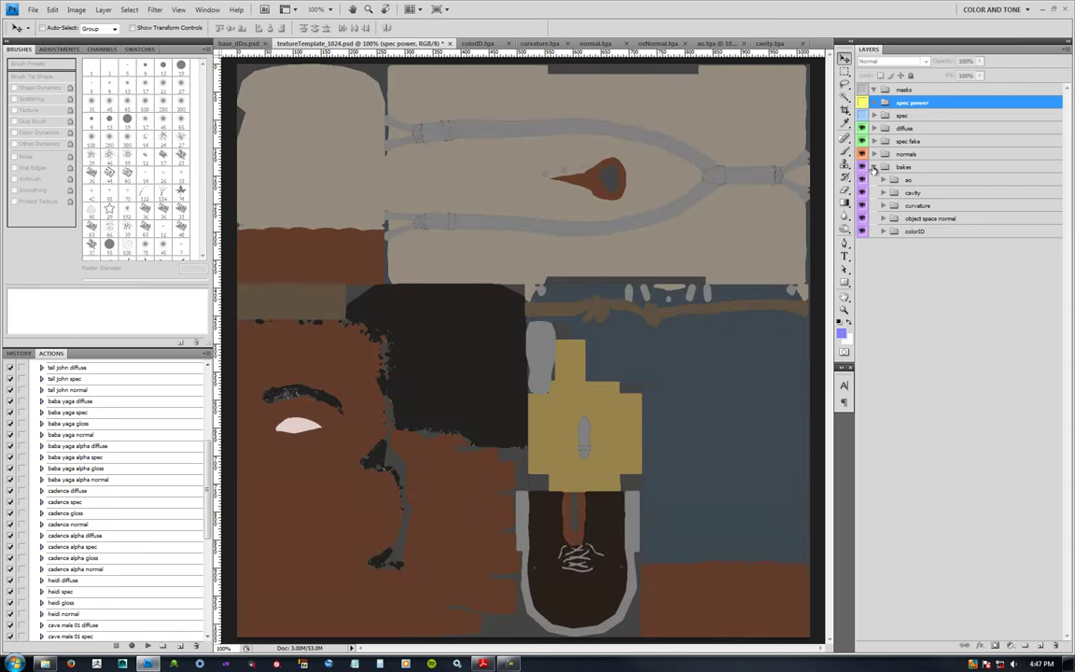
pyautogui.click(873, 166)
pyautogui.click(861, 128)
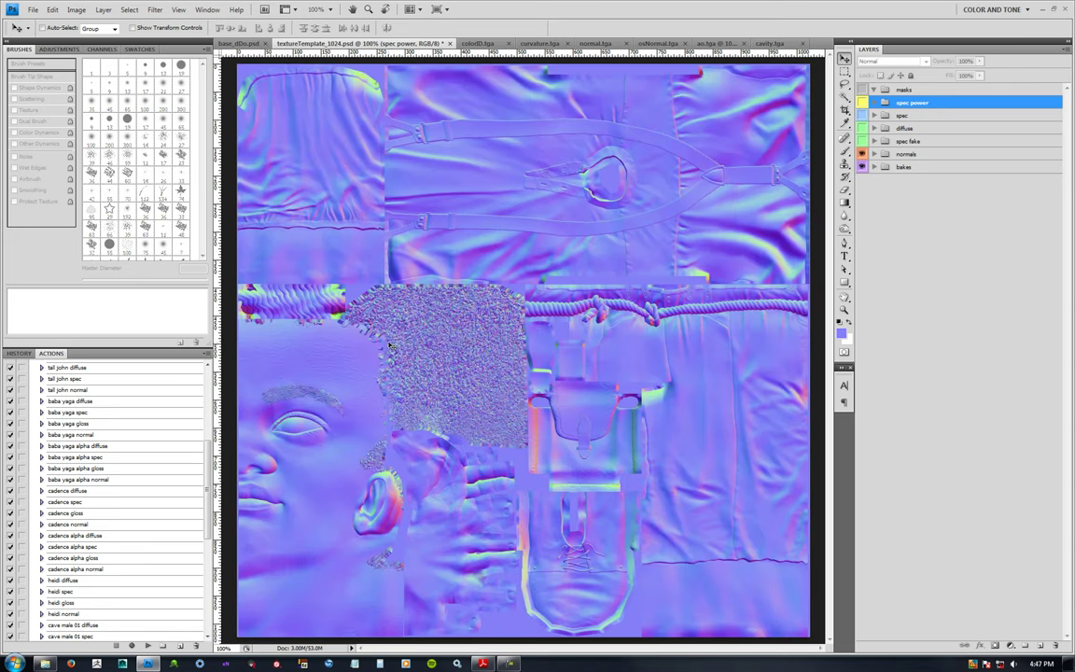
# Review tall john normal's 512-pixel Image Size and 24-bit Targa Save, then collapse the action.
pyautogui.click(82, 389)
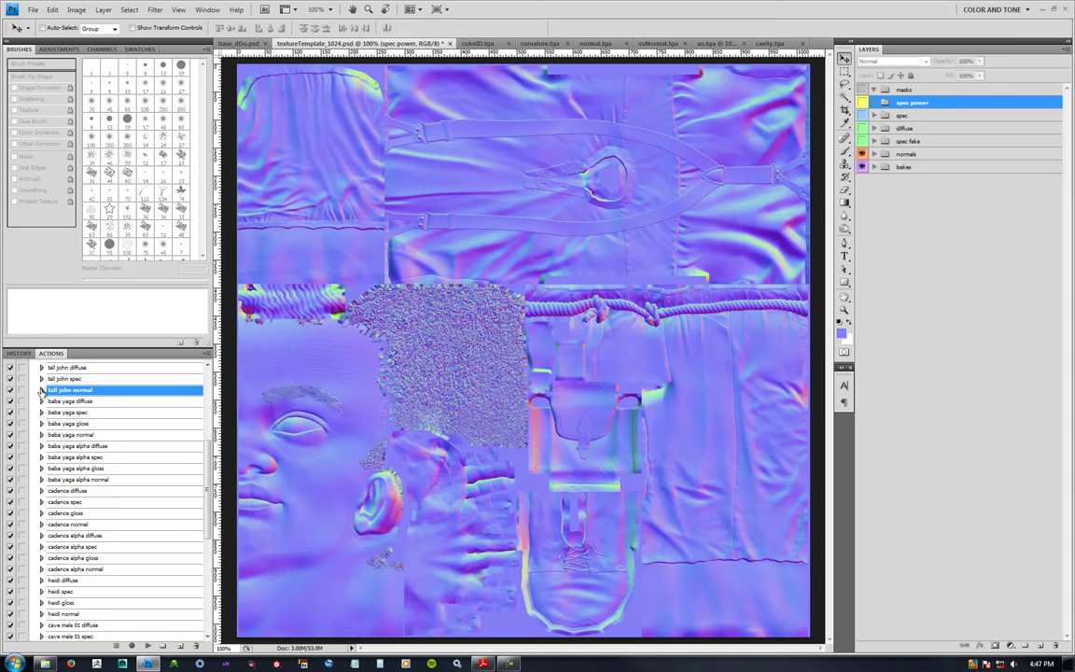
pyautogui.click(41, 390)
pyautogui.click(74, 402)
pyautogui.click(52, 401)
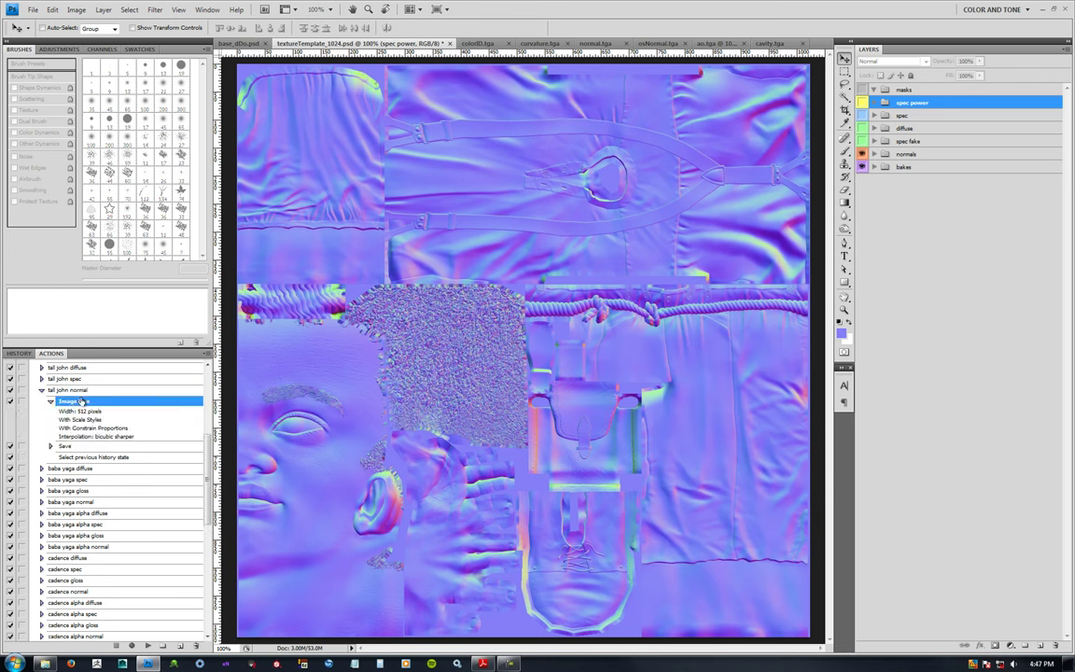
pyautogui.click(51, 446)
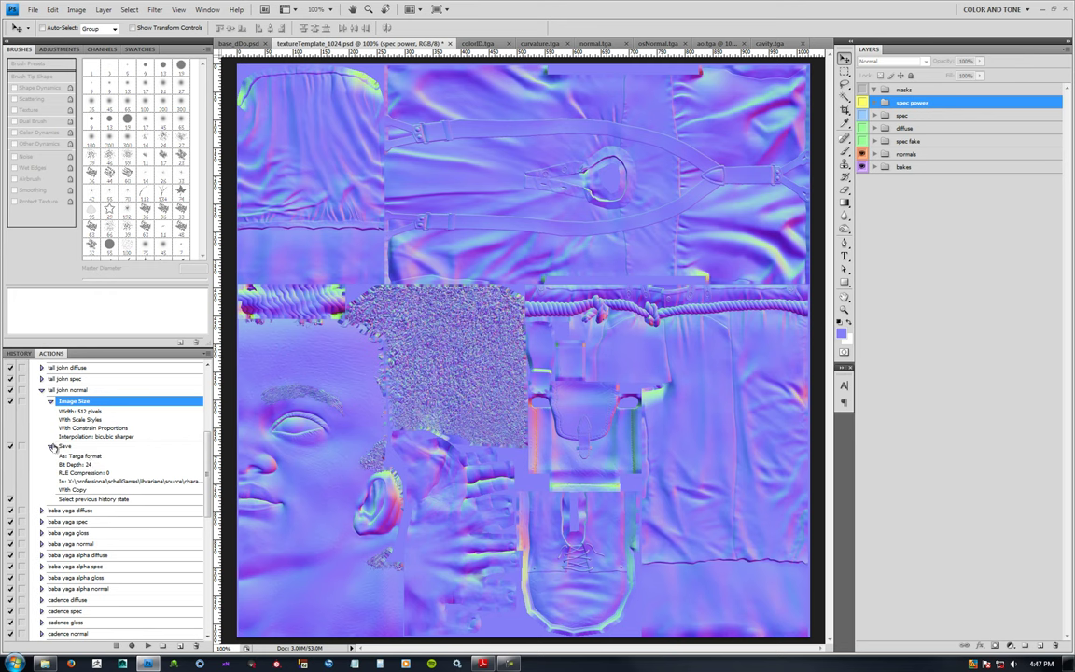
pyautogui.click(51, 401)
pyautogui.click(50, 412)
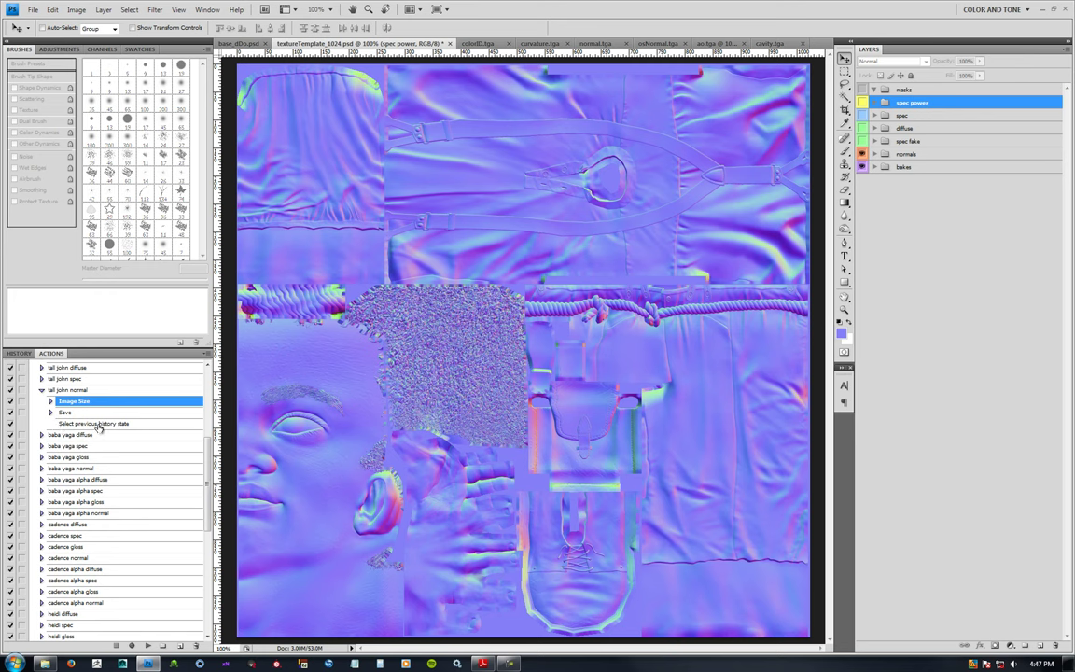
pyautogui.click(41, 390)
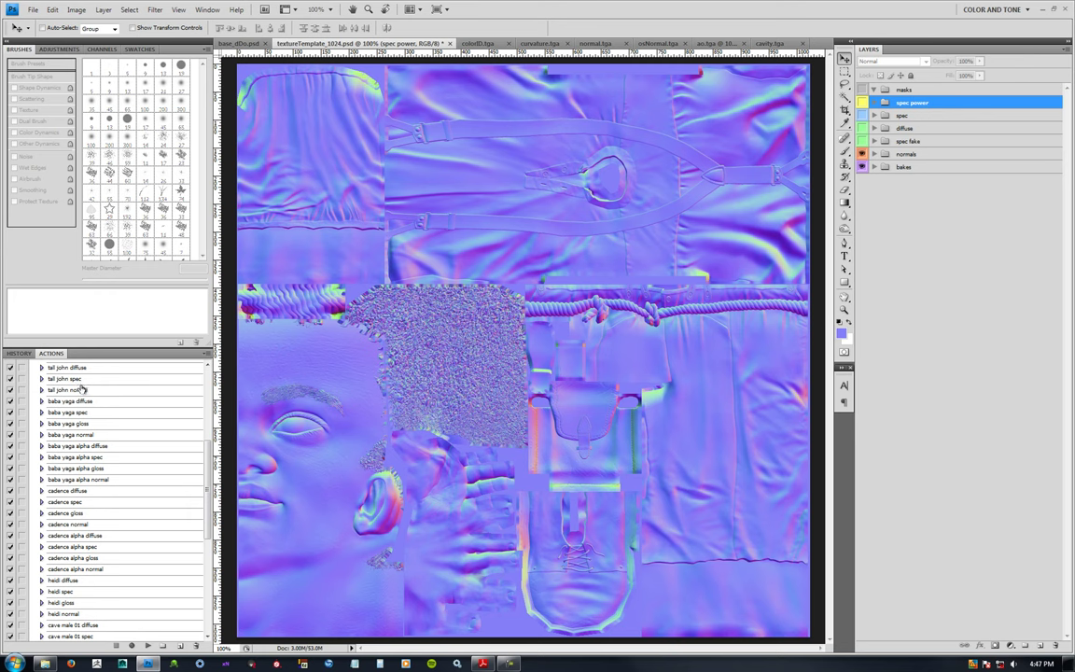
# Review the tall john diffuse, normal and spec actions in the Actions panel.
pyautogui.click(74, 367)
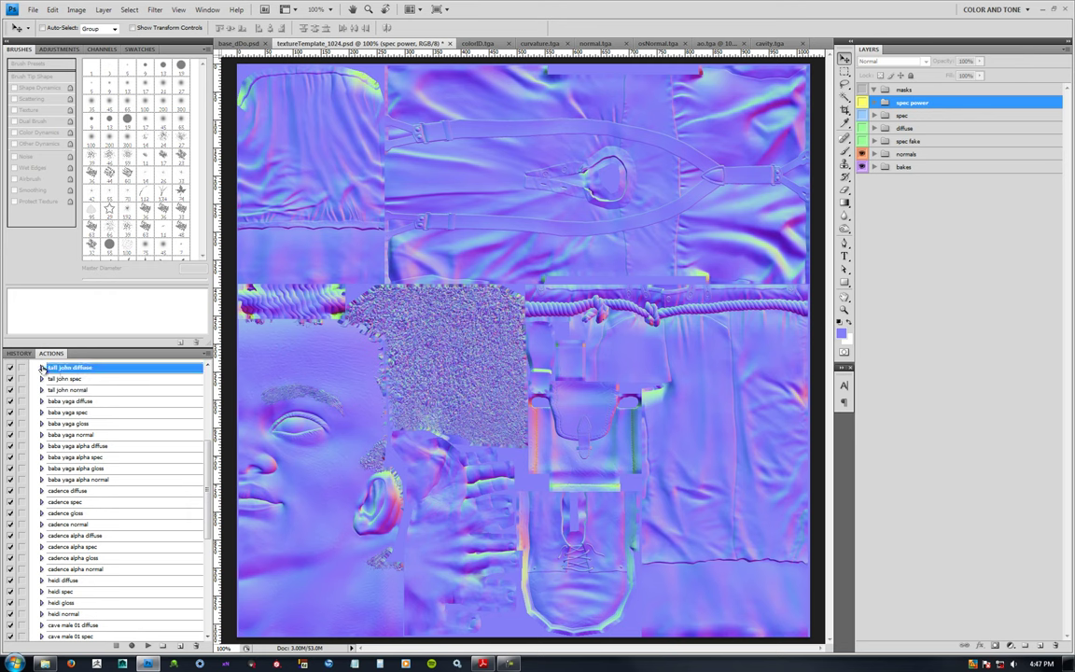
pyautogui.click(73, 389)
pyautogui.click(74, 377)
pyautogui.click(75, 389)
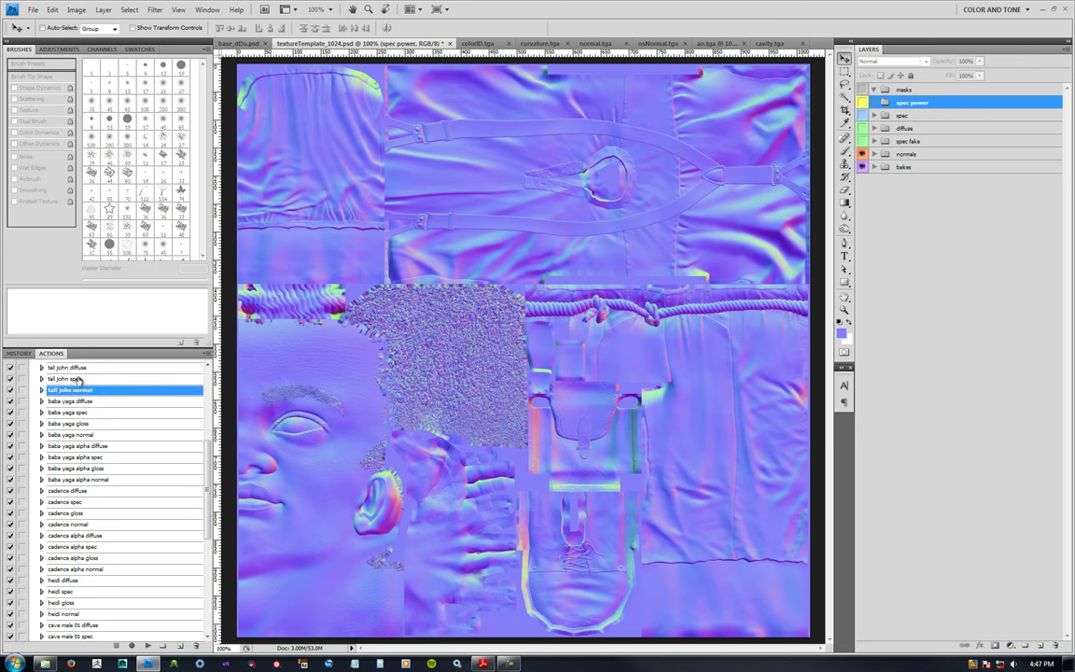
pyautogui.click(79, 379)
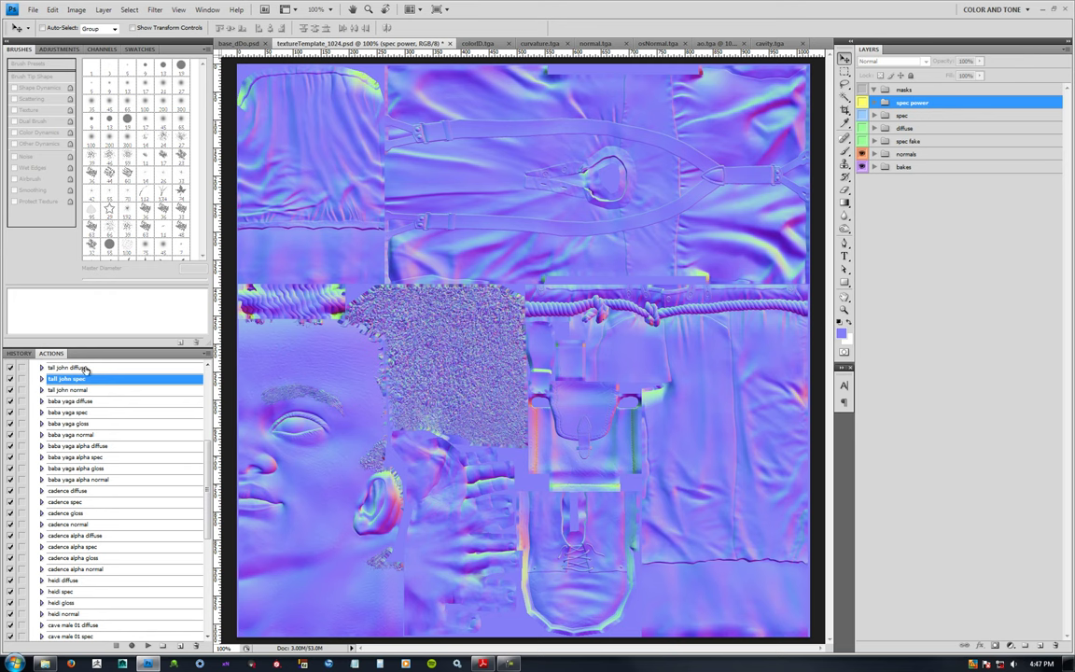
# Select the bakes group, then re-enable the diffuse group's visibility over the normal map.
pyautogui.click(898, 154)
pyautogui.click(900, 166)
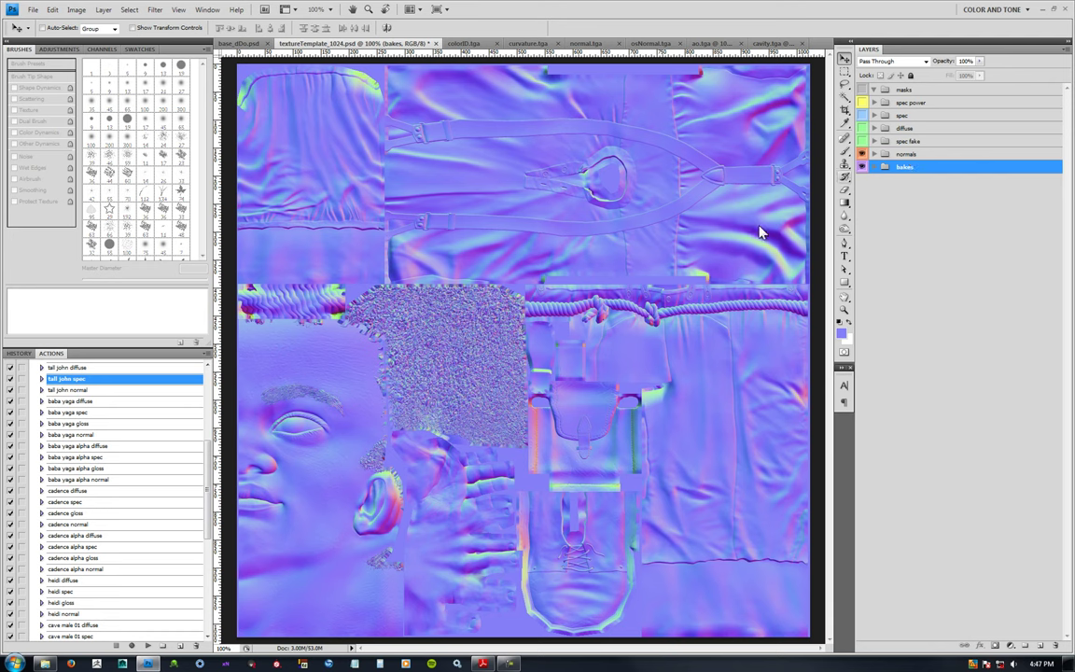
pyautogui.click(863, 128)
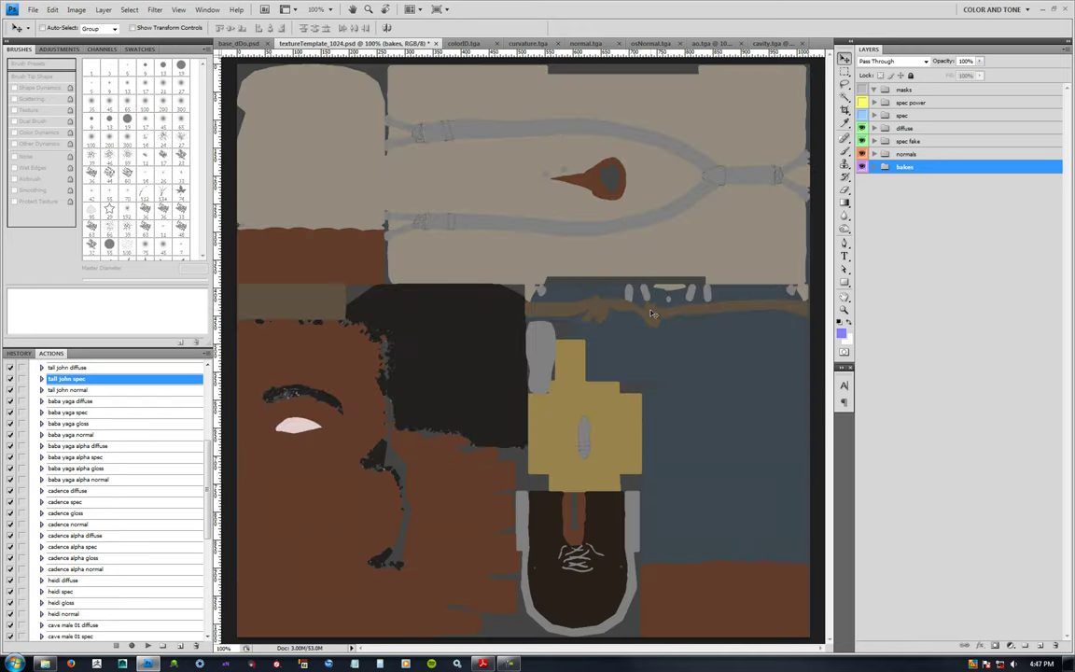